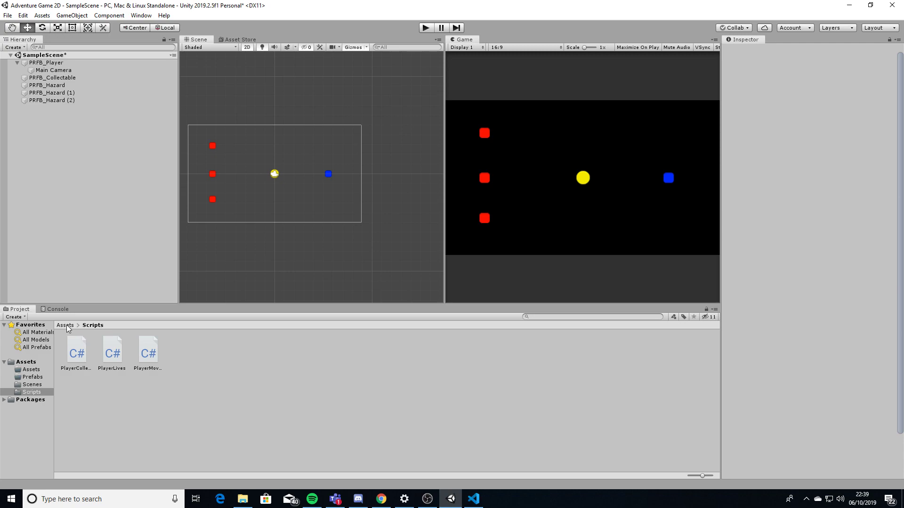
Navigate back up and open the empty nested Assets/Assets folder in the Project panel
click(66, 326)
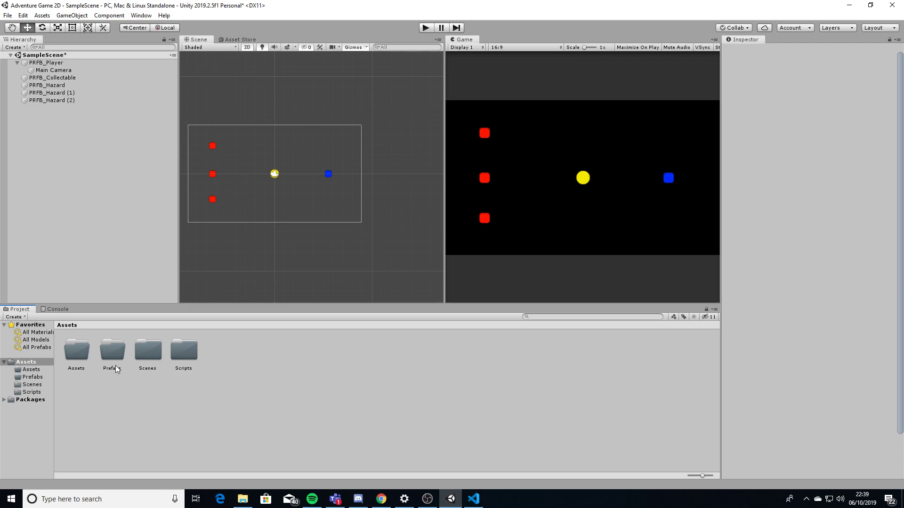
double_click(82, 357)
click(161, 402)
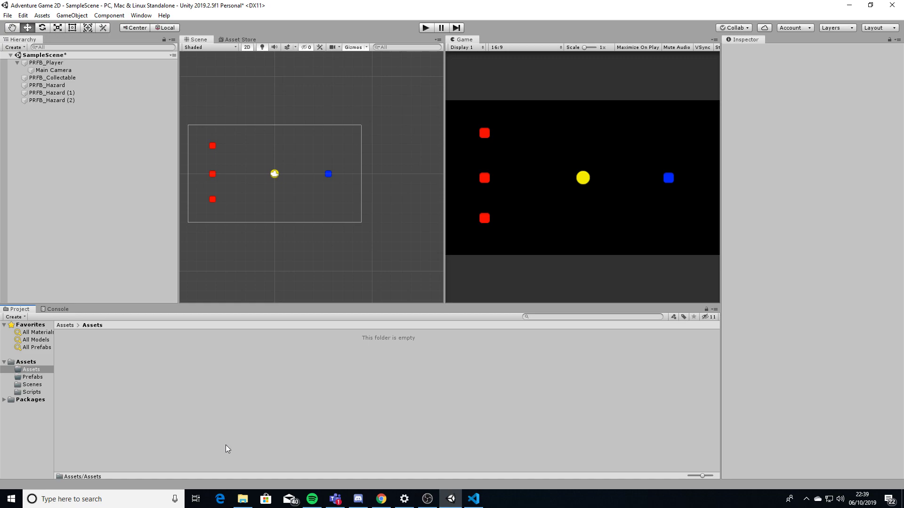
Import Test_Tileset from the Adventure assets folder into Assets/Assets and view its import settings
mouse_move(243, 499)
click(244, 478)
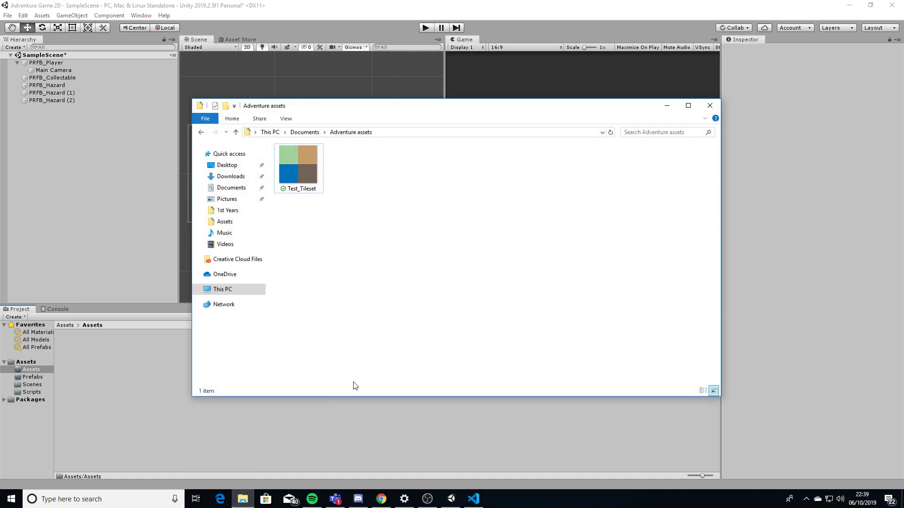
drag(296, 174, 95, 377)
click(127, 390)
click(77, 359)
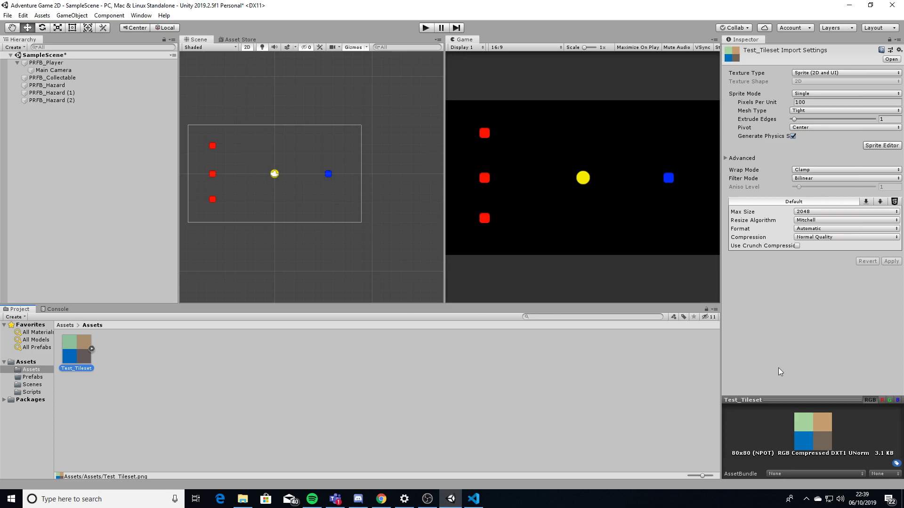
click(91, 349)
drag(111, 351, 91, 232)
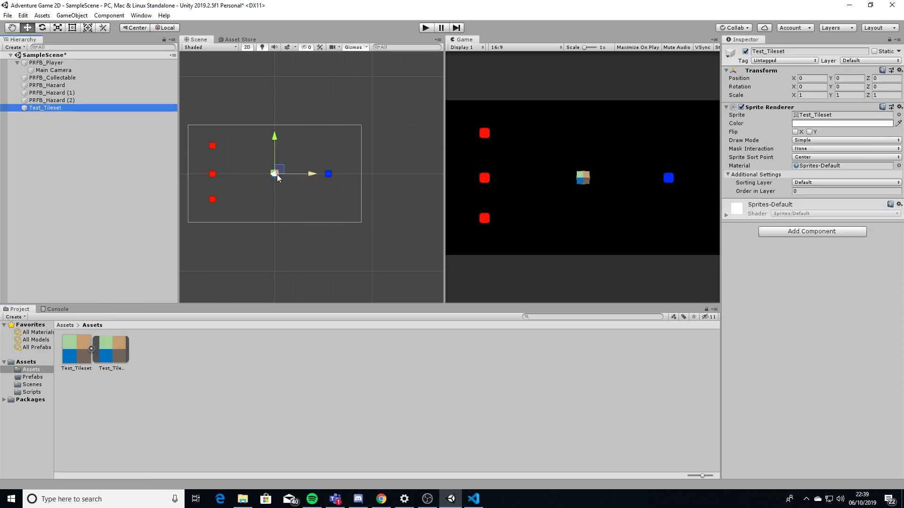
click(194, 161)
click(53, 109)
key(Delete)
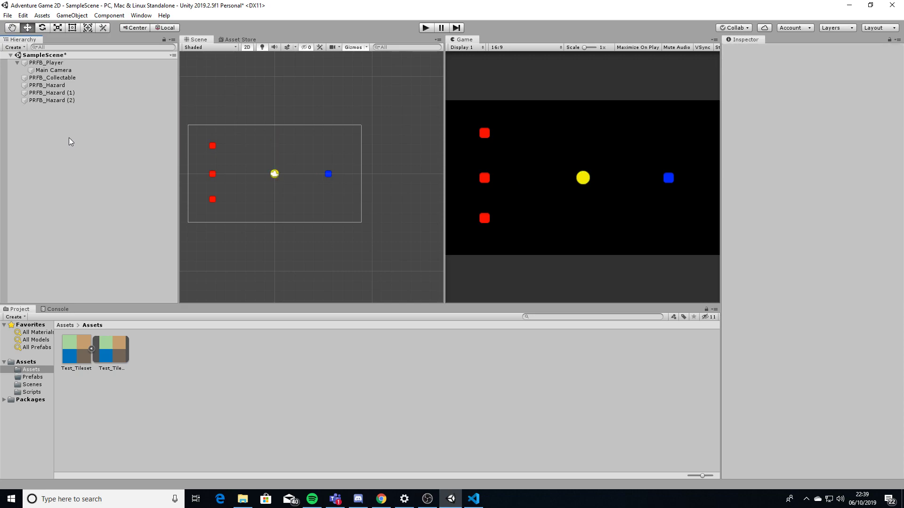
click(75, 352)
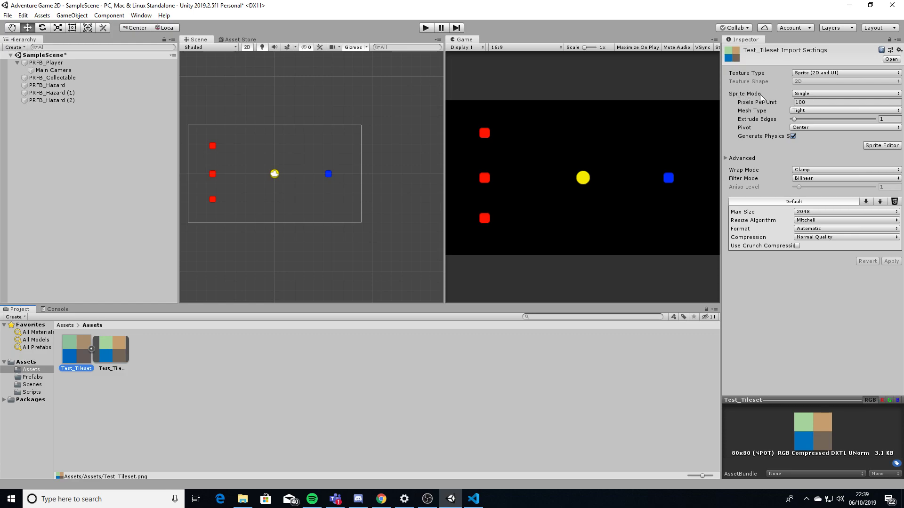
Set Test_Tileset to Multiple sprite mode and outline a first sprite over the green tile
click(803, 96)
click(810, 113)
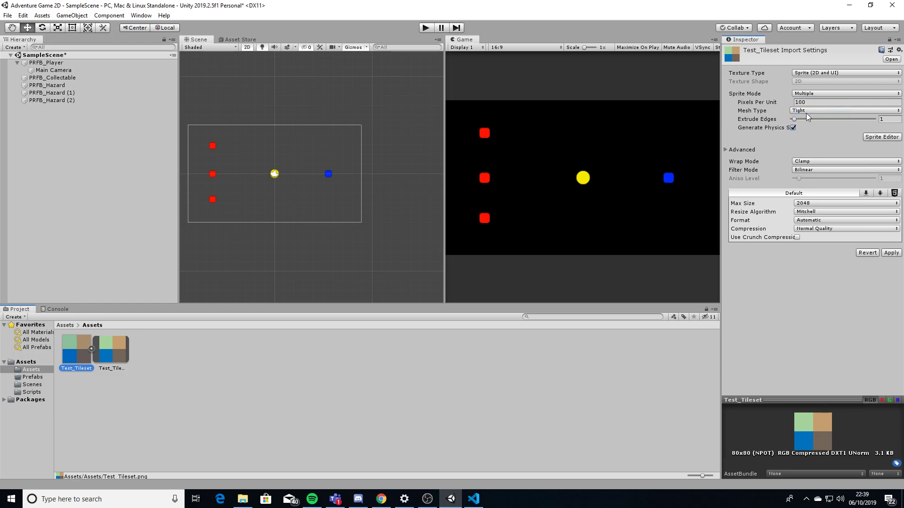
click(871, 136)
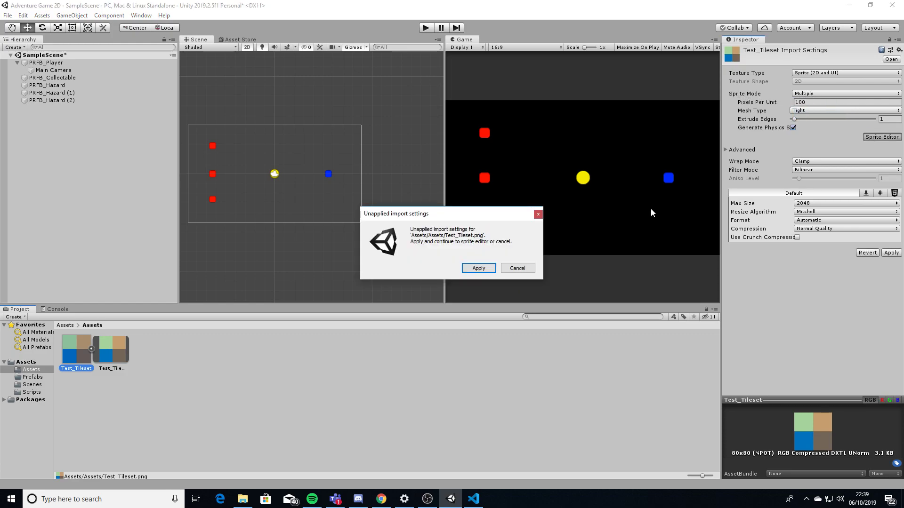
click(476, 269)
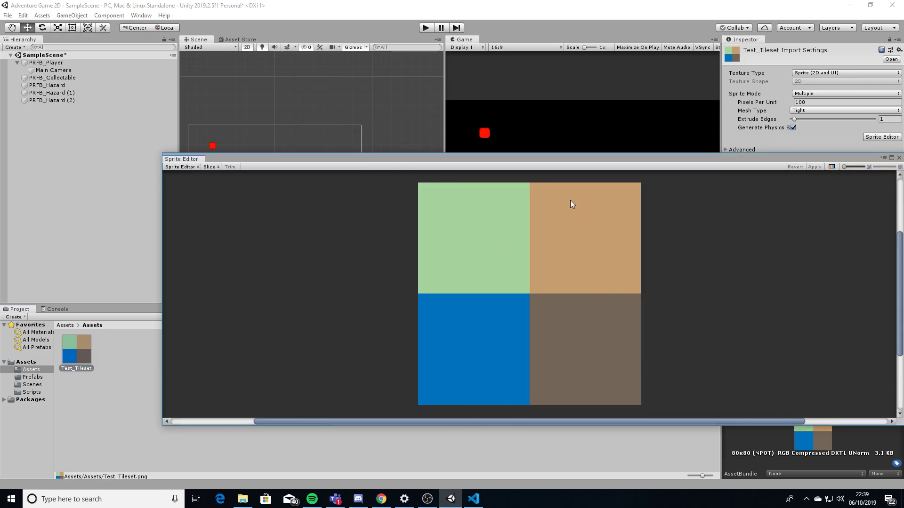
drag(499, 161, 417, 136)
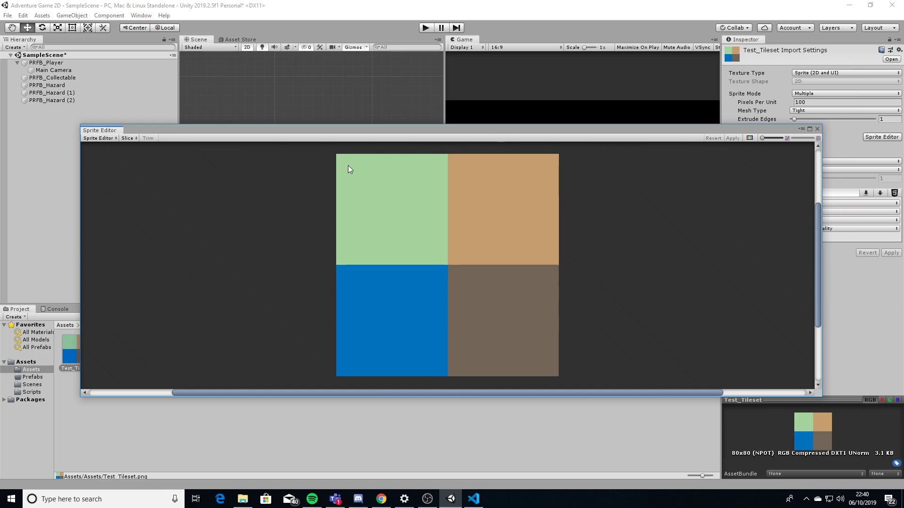
drag(345, 162, 440, 258)
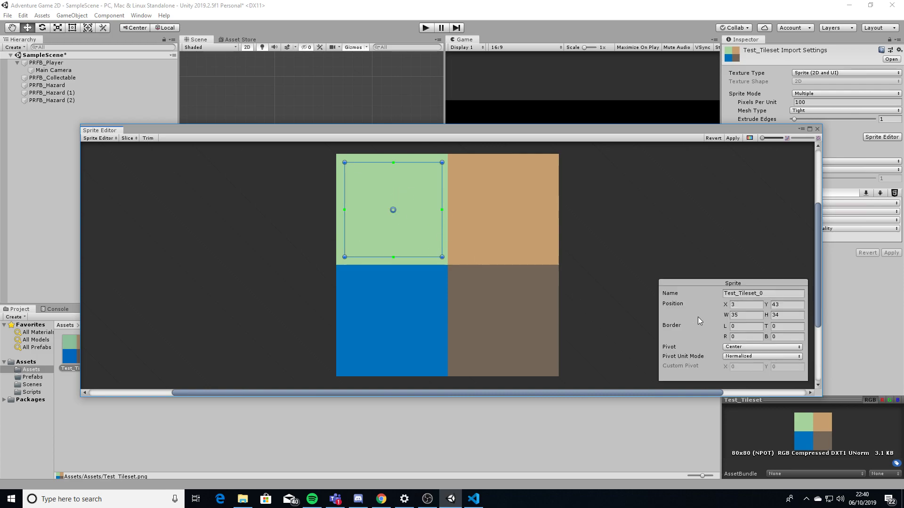
Resize the green tile's sprite to 32×32 and rename it Grass
click(748, 318)
text(32)
key(Tab)
text(32)
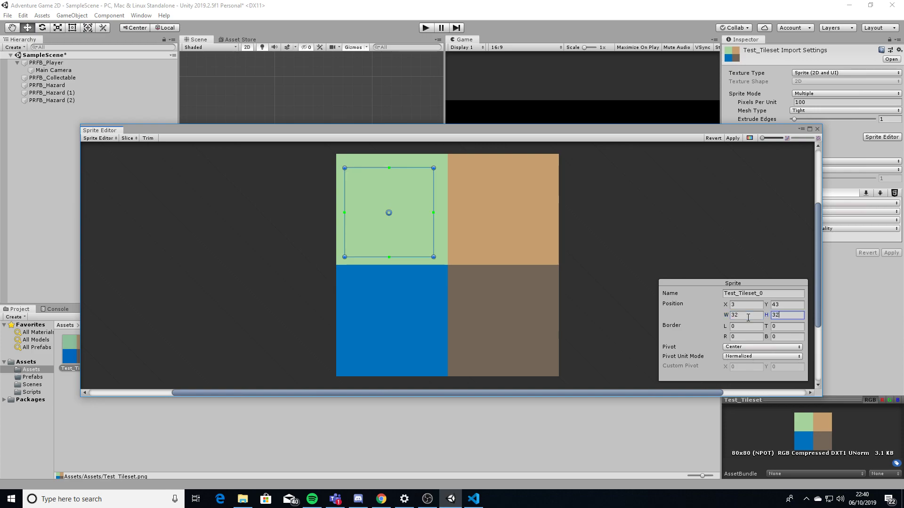
drag(408, 228, 410, 225)
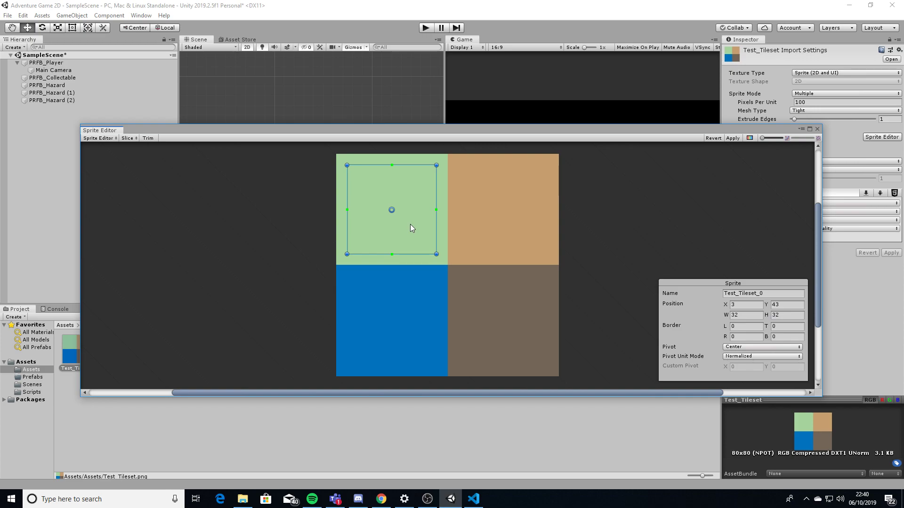
click(770, 292)
text(G)
Outline a second 32-wide sprite rectangle over the tan tile
drag(456, 166, 474, 199)
drag(541, 252, 547, 253)
click(743, 315)
text(32)
drag(507, 233, 509, 233)
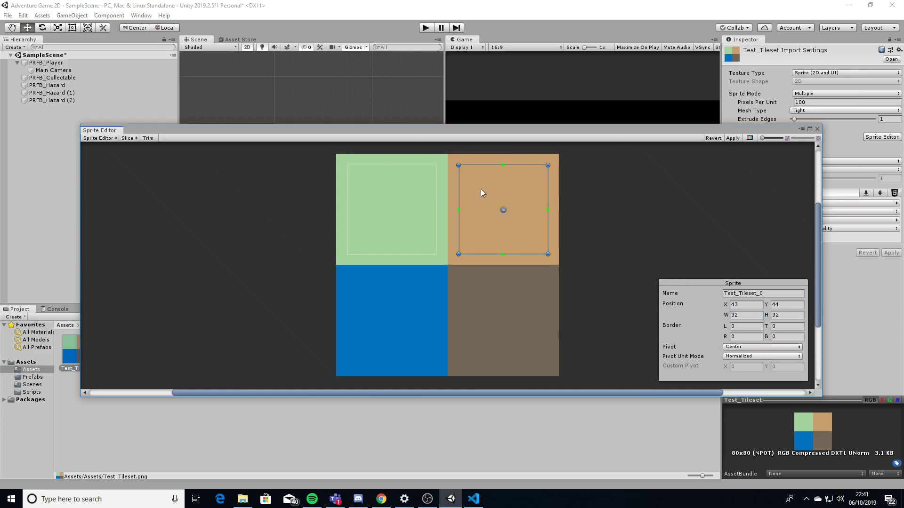
Name the tan sprite Sand and add a 32-high sprite named Water over the blue tile
click(774, 292)
text(Sand)
drag(348, 278, 436, 363)
click(790, 316)
text(32)
click(413, 313)
drag(413, 312, 413, 314)
click(757, 294)
text(wa)
key(BackSpace)
key(BackSpace)
text(Water)
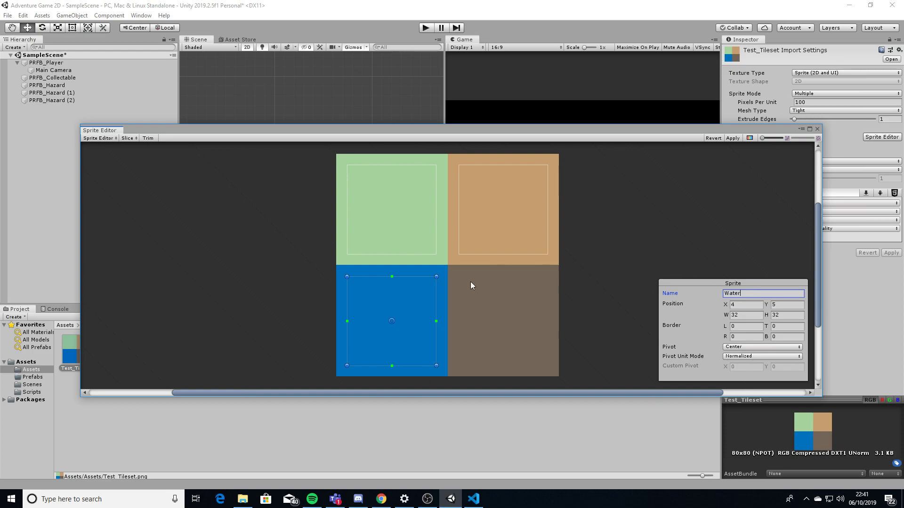
Outline a 32×32 sprite over the brown tile and name it Dirt
drag(459, 279, 546, 366)
click(756, 315)
text(32)
key(Tab)
text(32)
click(750, 292)
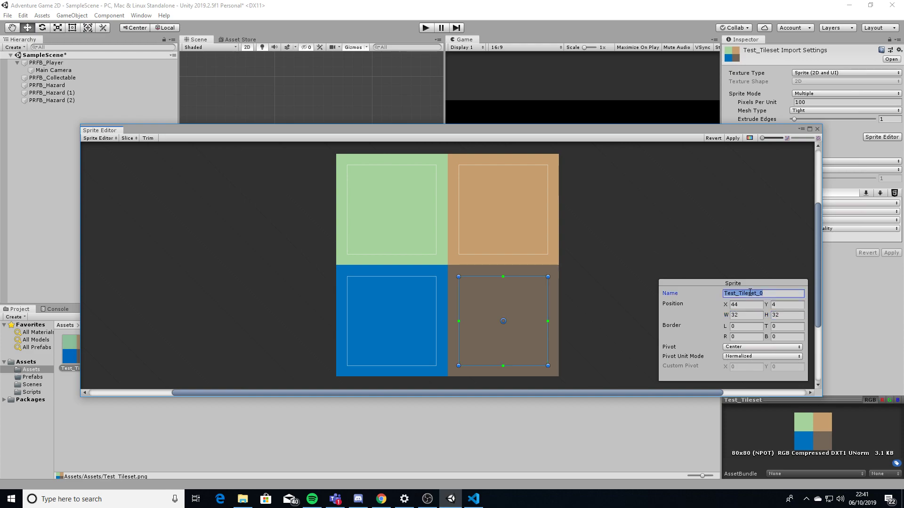
text(Dirt)
click(528, 262)
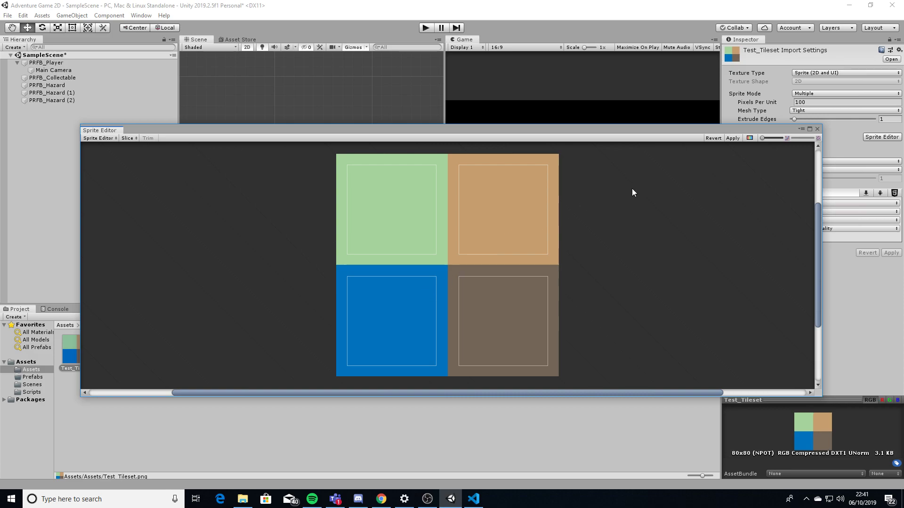
Apply the sprite slicing and check the Dirt, Grass, Sand and Water sprites
click(732, 138)
click(817, 130)
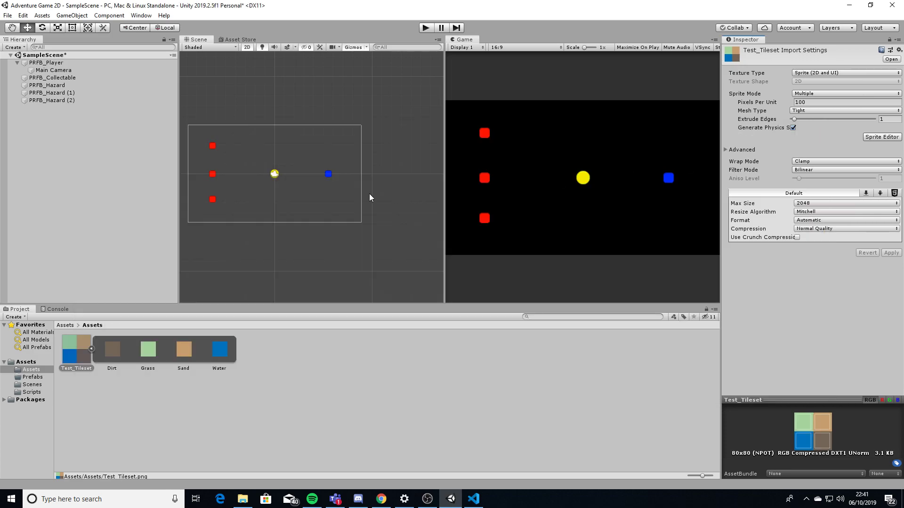
click(201, 423)
click(116, 357)
click(147, 350)
click(184, 351)
click(219, 354)
click(144, 373)
click(111, 355)
click(147, 355)
click(184, 356)
click(218, 357)
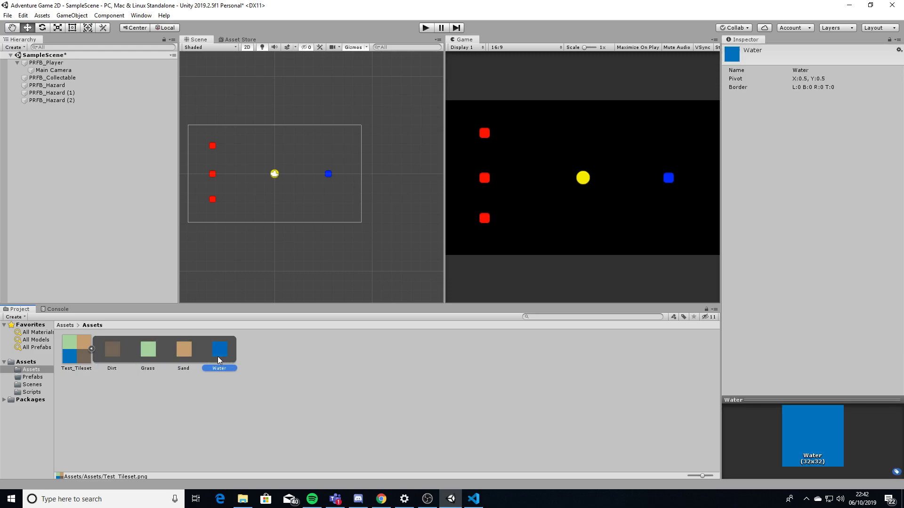
click(300, 386)
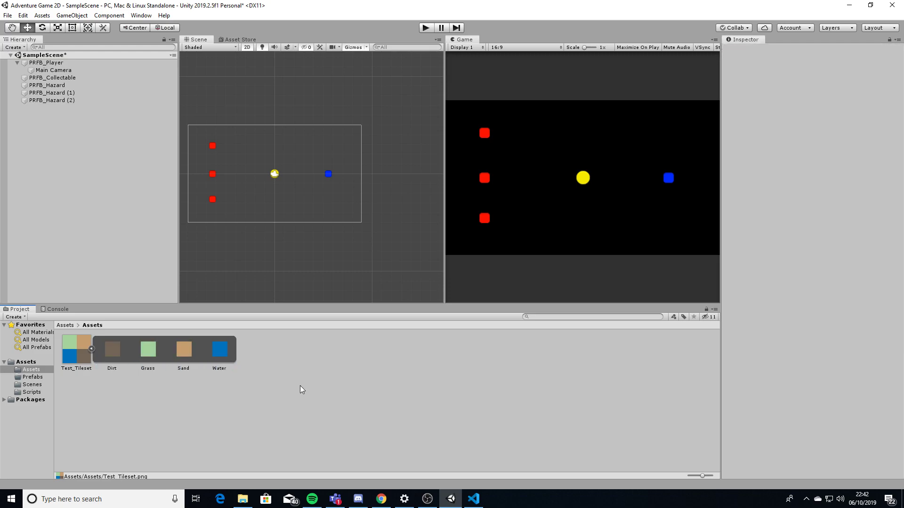
Create a new tile asset named Ti_Dirt
right_click(270, 371)
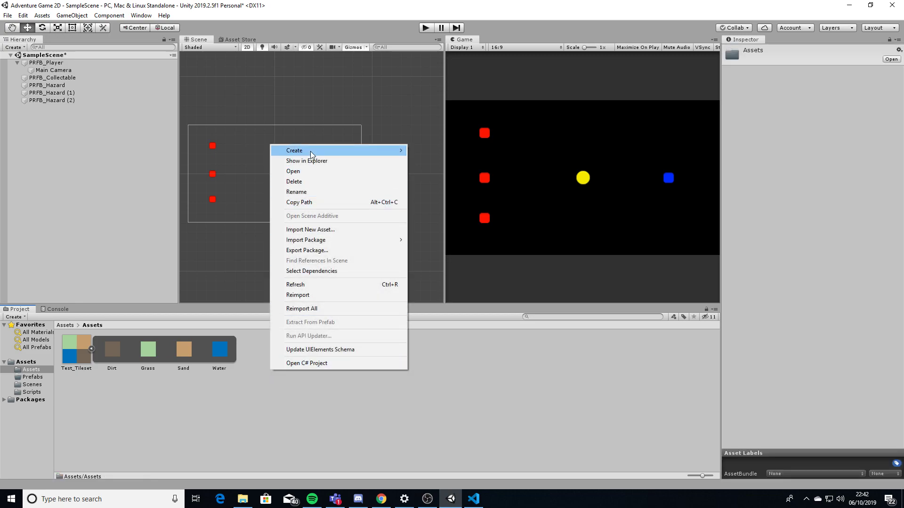
mouse_move(326, 152)
click(436, 337)
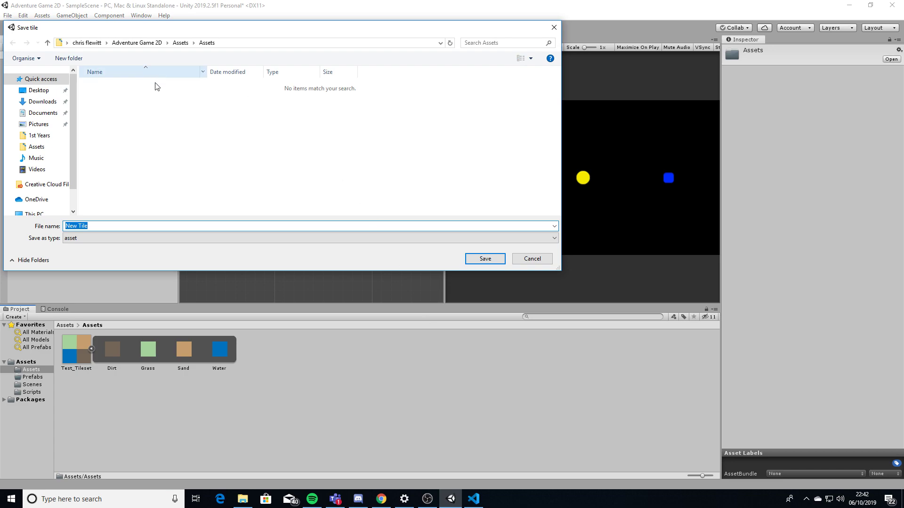
text(D)
key(BackSpace)
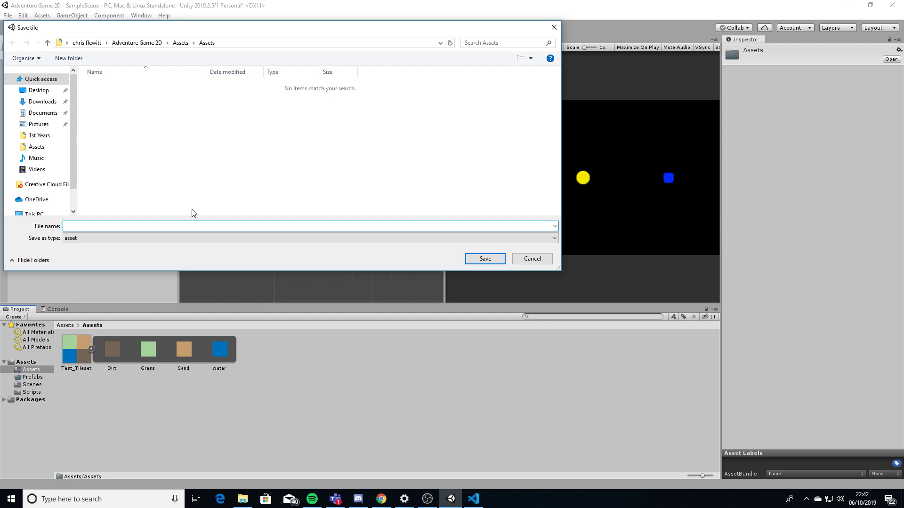
text(T)
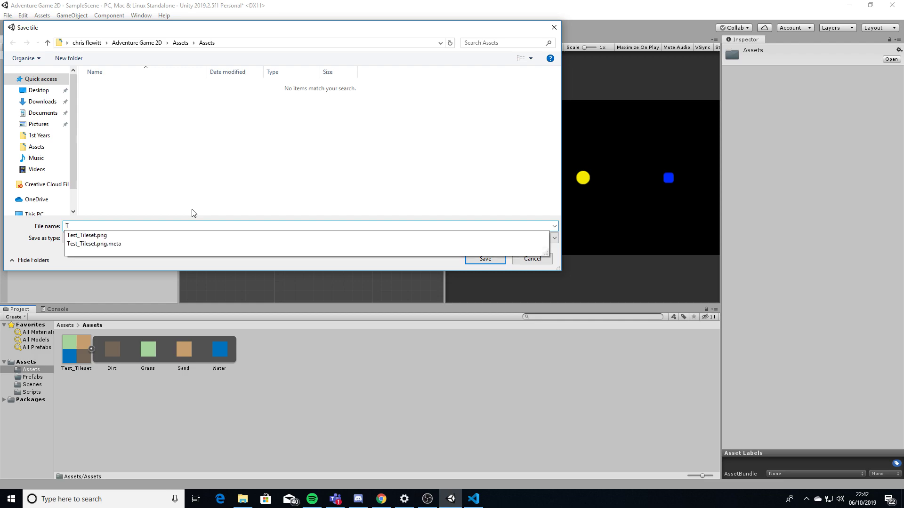
text(i_Dirt)
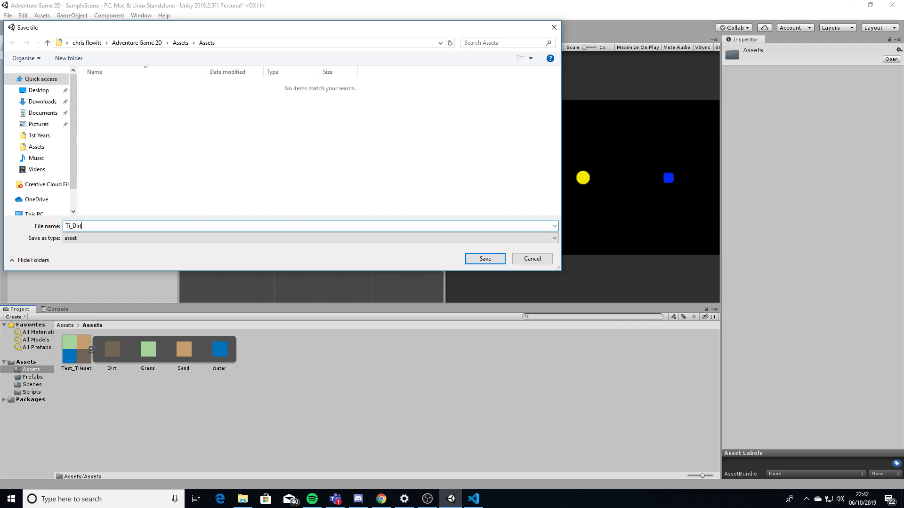
key(Return)
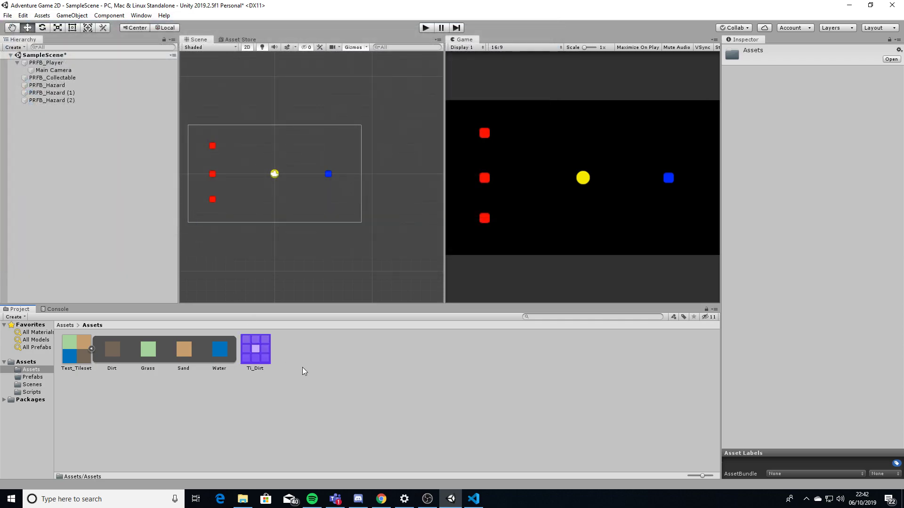
Duplicate Ti_Dirt into three copies named Ti_Grass, Ti_Sand and Ti_Water
click(263, 354)
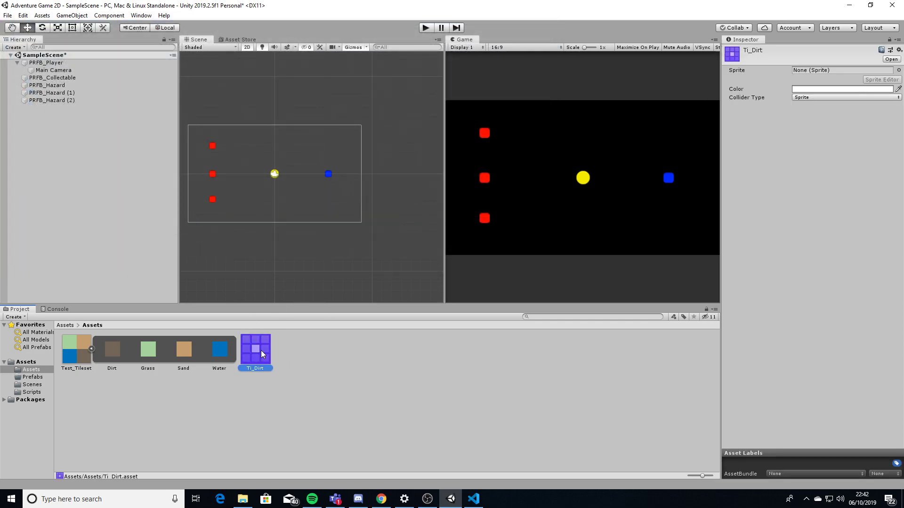
key(ctrl+d)
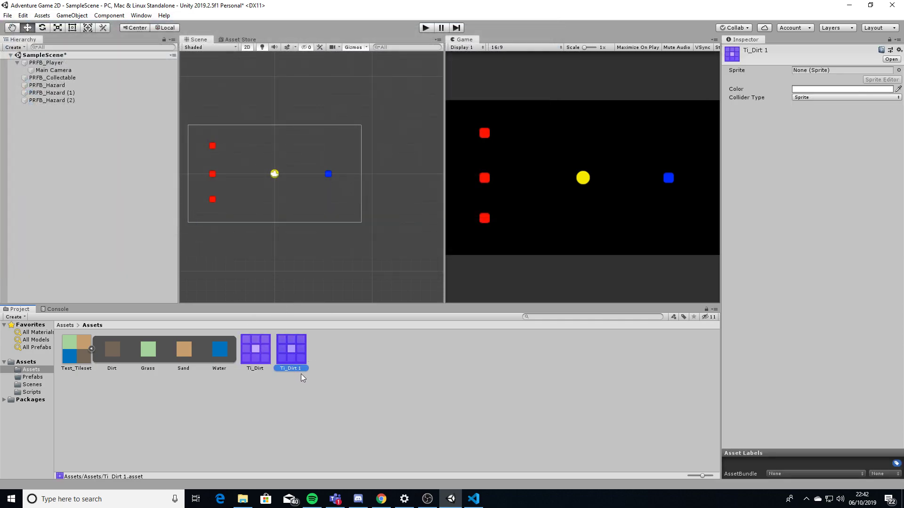
click(301, 372)
drag(302, 372, 289, 373)
text(Grass)
key(Return)
key(ctrl+d)
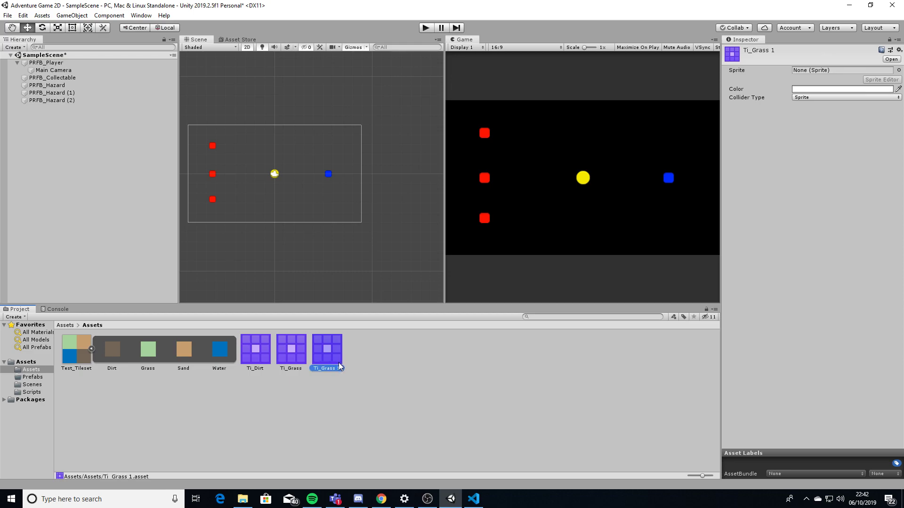
click(329, 369)
text(Ti_Sand)
key(Return)
key(ctrl+d)
click(374, 369)
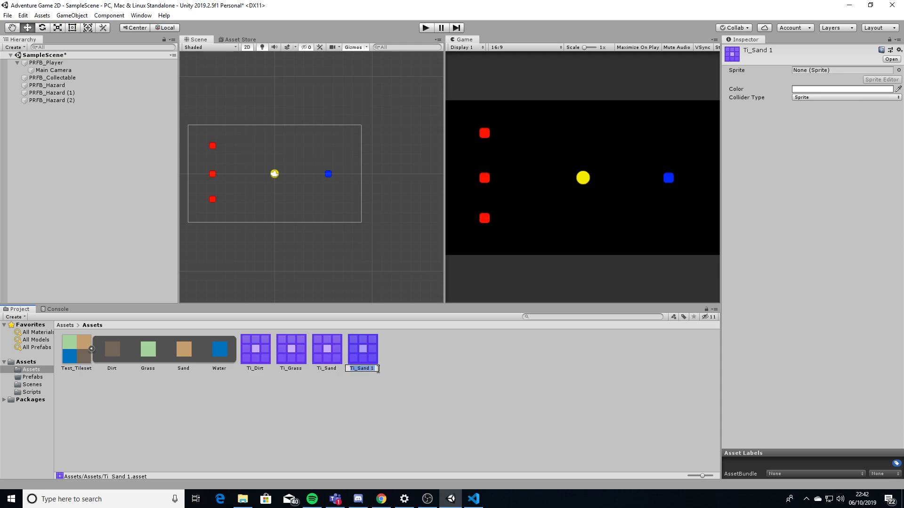
text(Water)
key(Return)
Assign the Dirt sprite to the Ti_Dirt tile asset
click(326, 385)
click(254, 347)
drag(110, 350, 822, 75)
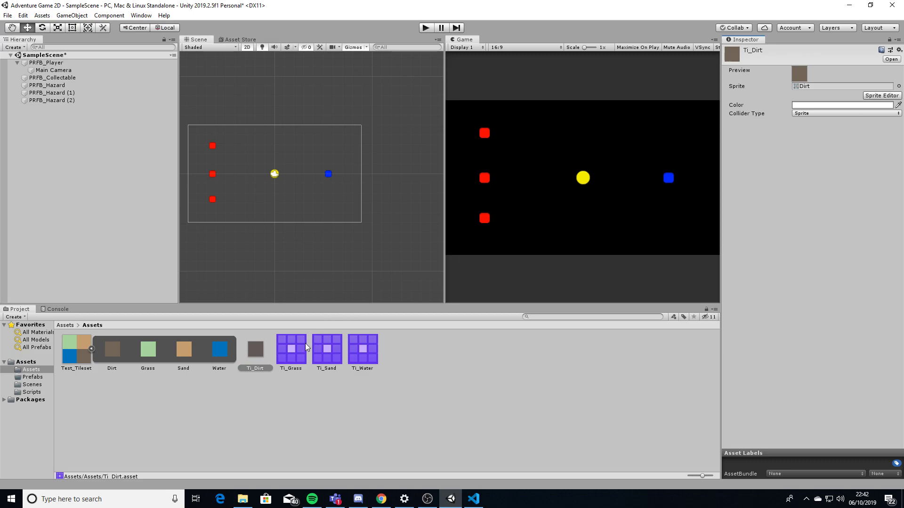
Assign the Grass, Sand and Water sprites to Ti_Grass, Ti_Sand and Ti_Water respectively
click(292, 351)
drag(157, 355, 843, 71)
click(328, 349)
drag(184, 352, 831, 76)
click(362, 357)
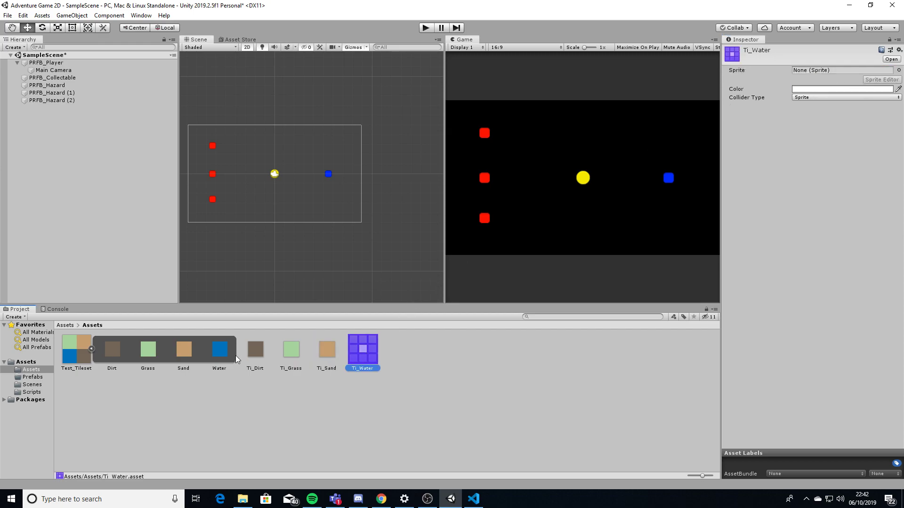
drag(225, 354, 819, 75)
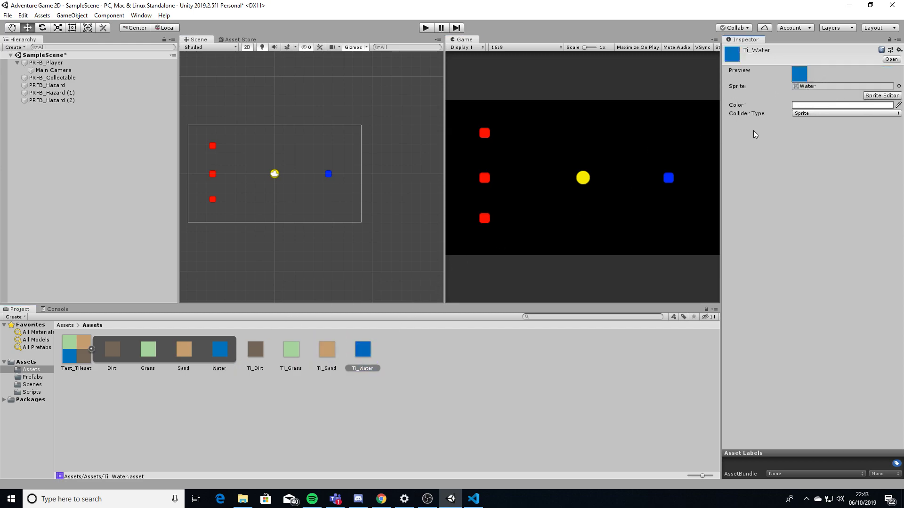
click(428, 364)
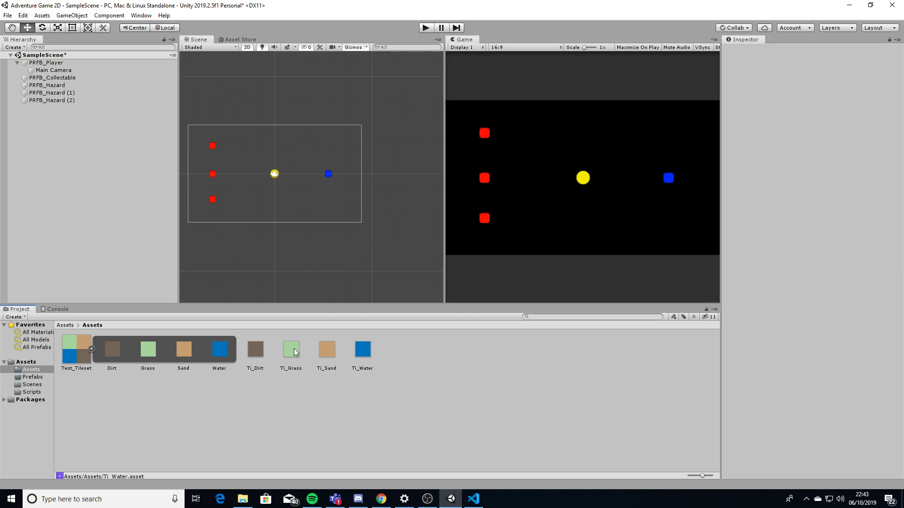
Set Collider Type to None on the Ti_Grass and Ti_Sand tiles
click(254, 356)
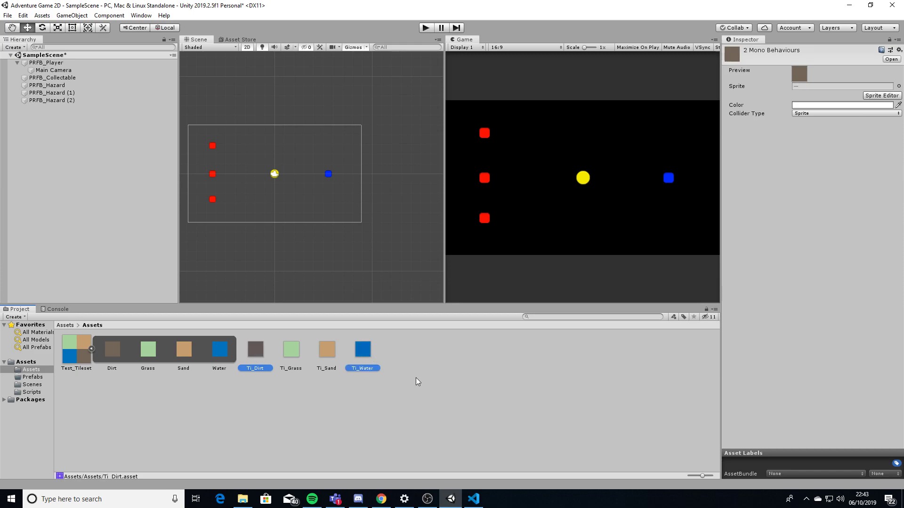
click(292, 354)
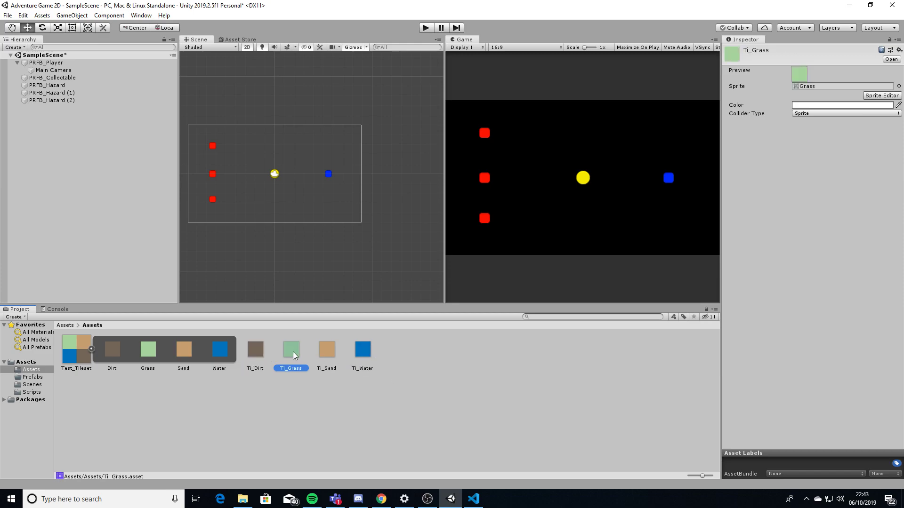
click(794, 113)
click(810, 123)
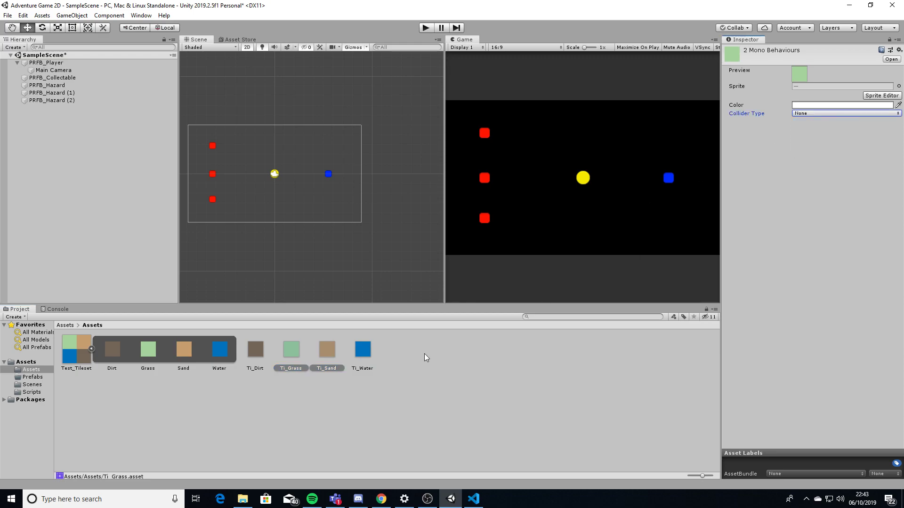
click(396, 367)
Check each tile's collider setting, confirming Ti_Water still uses a Sprite collider
click(293, 354)
click(334, 351)
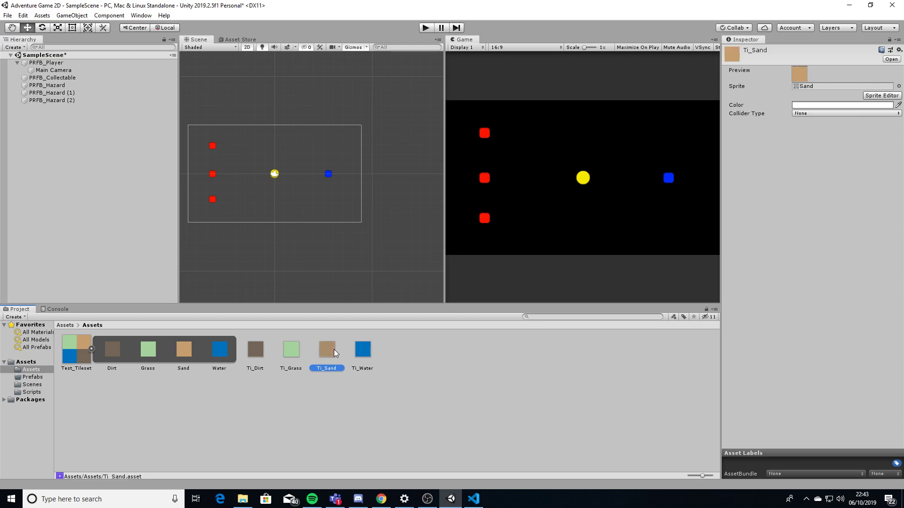
click(294, 353)
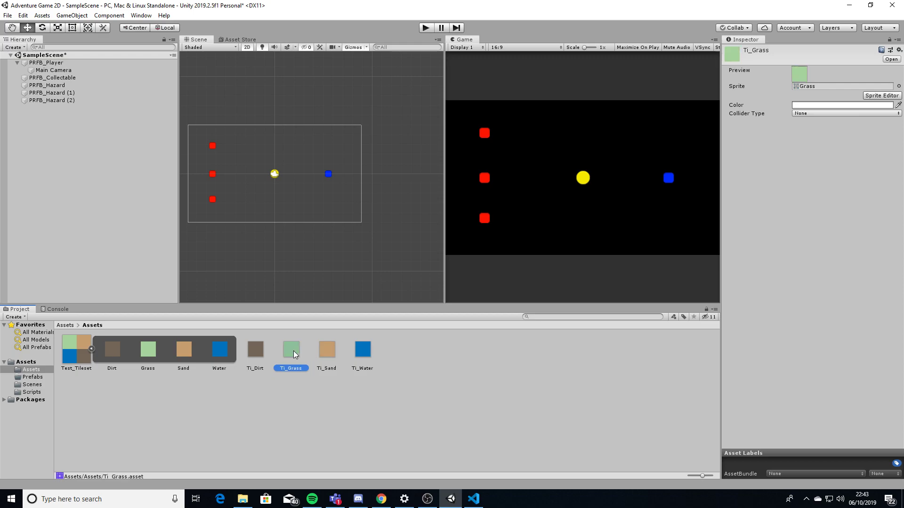
click(258, 350)
click(362, 352)
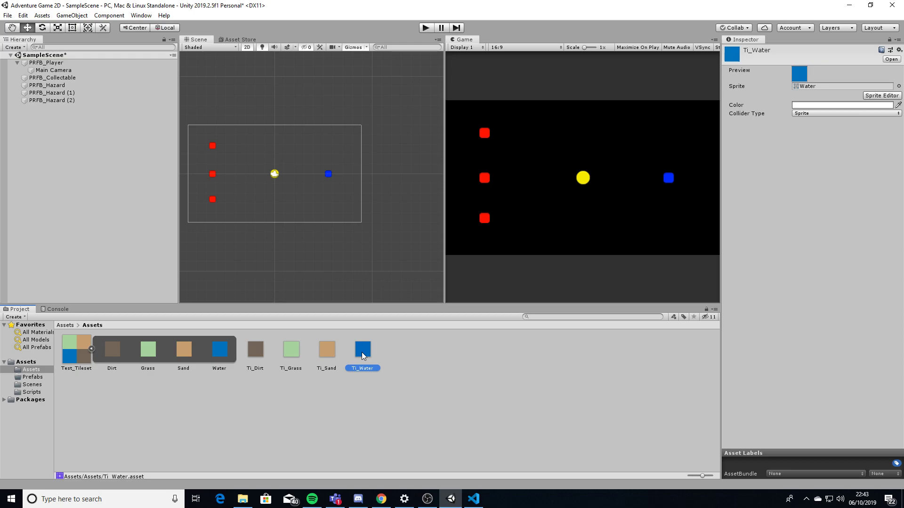
click(394, 366)
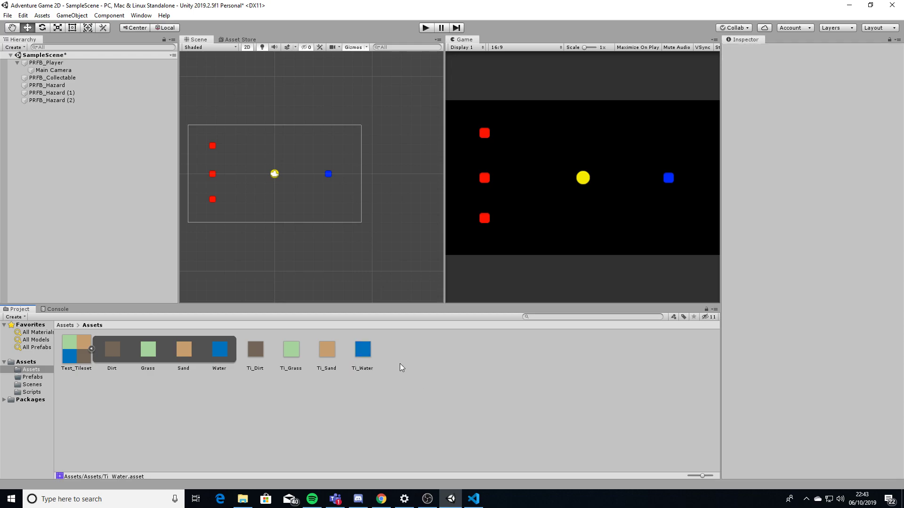
Add a rectangular 2D Tilemap to the scene and select its new Grid
right_click(33, 149)
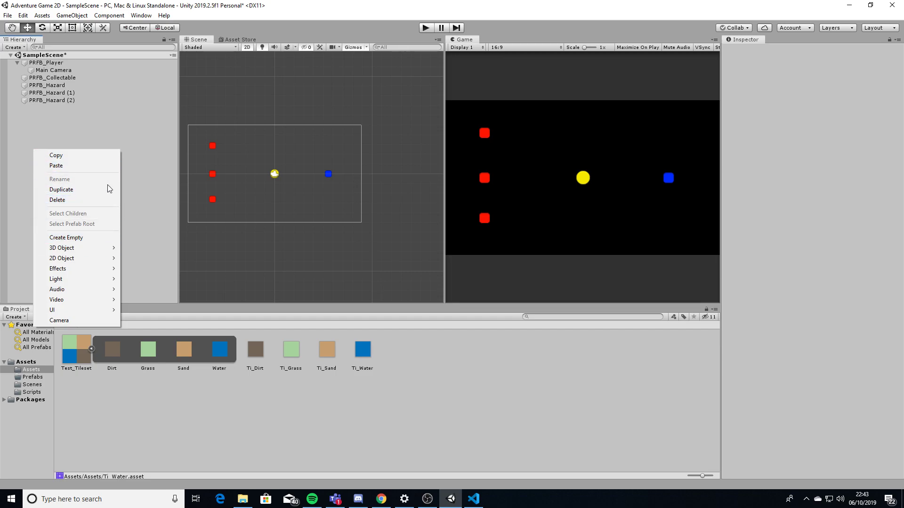
right_click(28, 126)
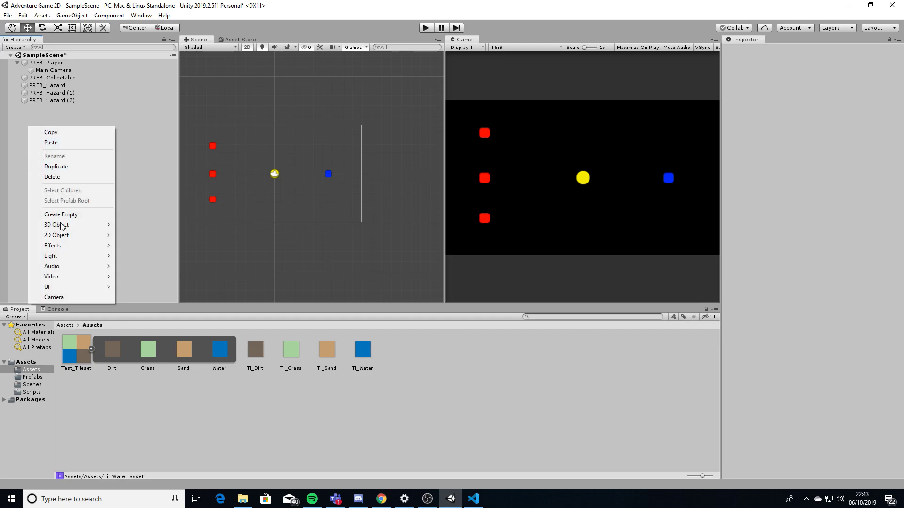
mouse_move(70, 235)
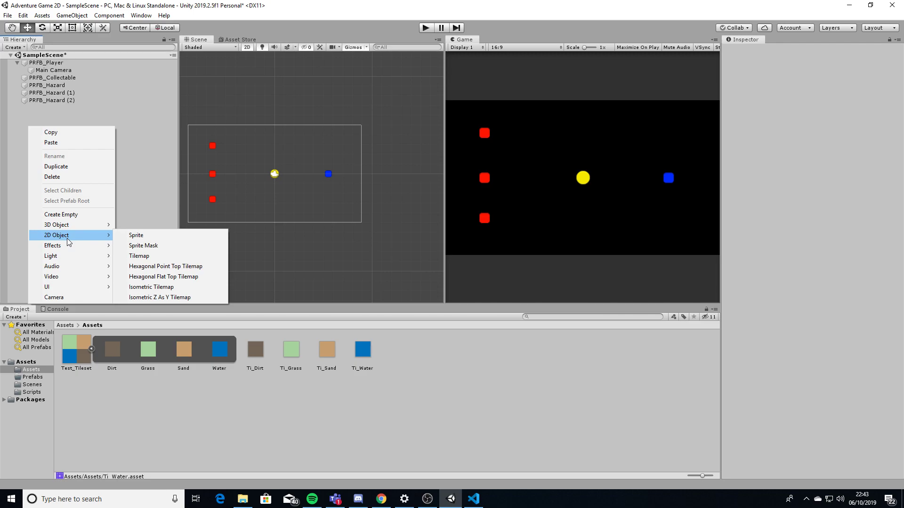
click(149, 256)
click(38, 109)
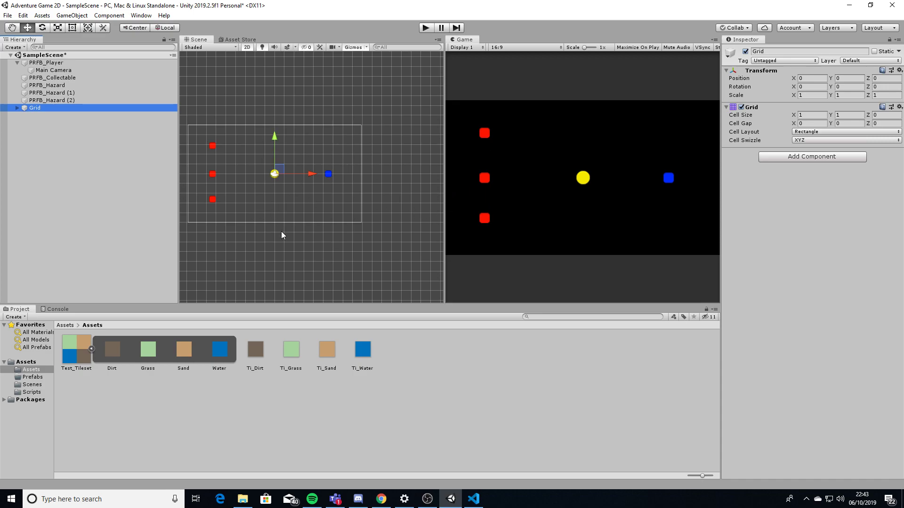
Give the Grid a 0.32 × 0.32 cell size and Transform scale 5 on X and Y
click(812, 115)
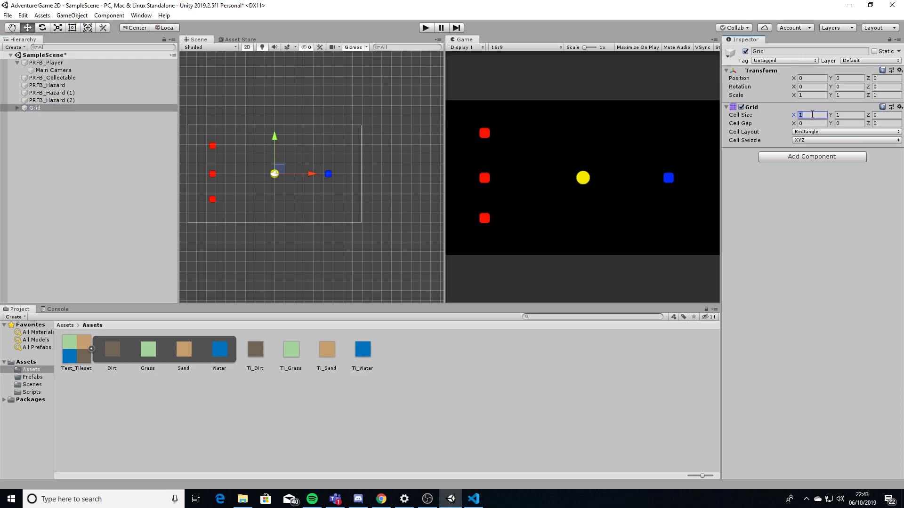
text(0.32)
key(Tab)
text(.)
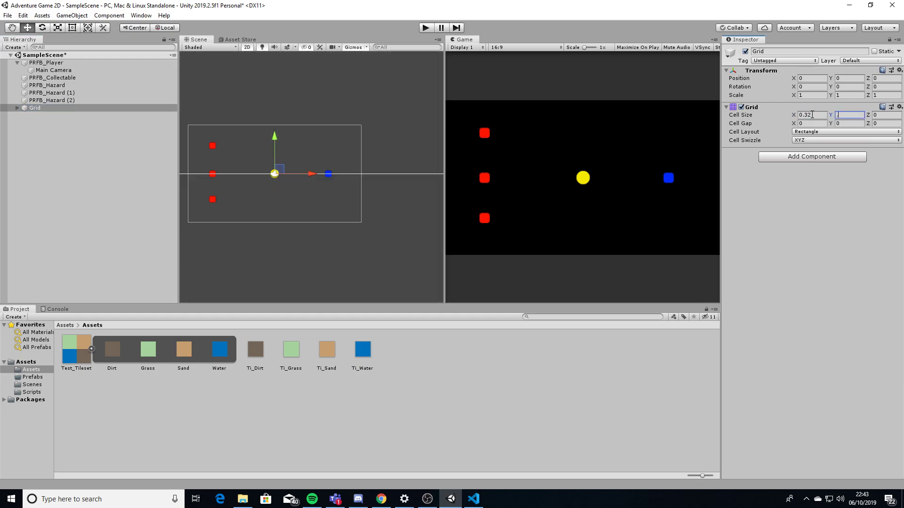
text(32)
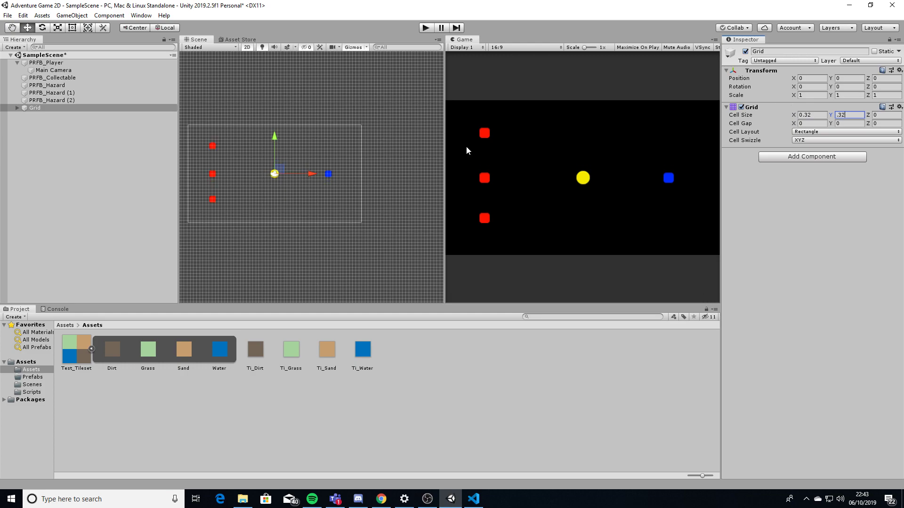
scroll(202, 174, up, 10)
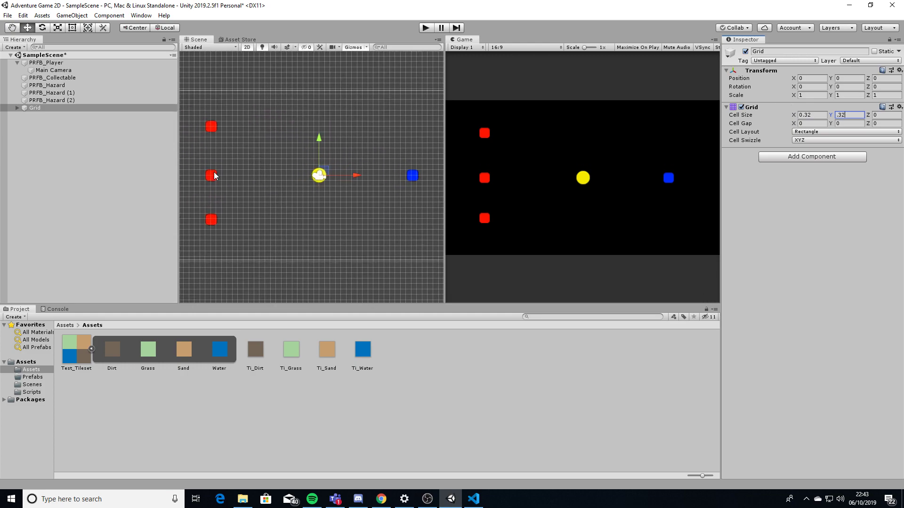
scroll(270, 171, down, 3)
click(811, 93)
text(5)
key(Tab)
text(5)
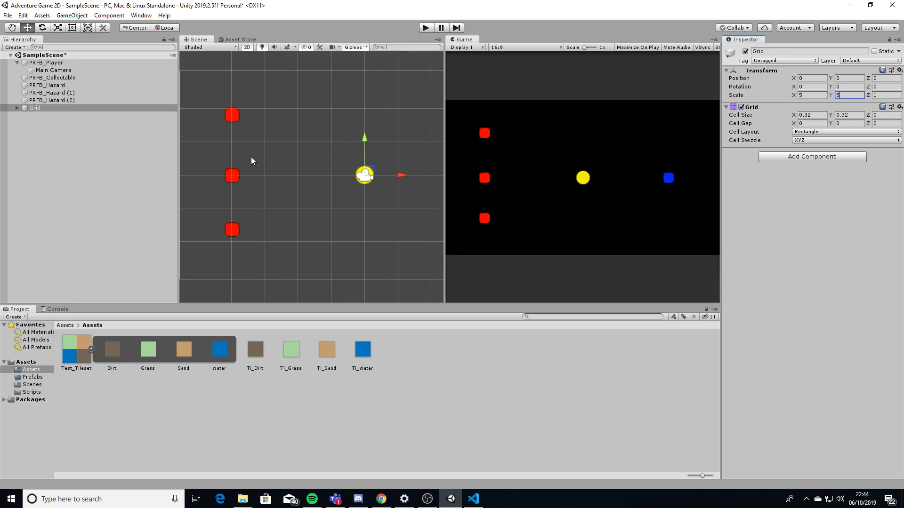
Expand Grid in the Hierarchy and select its Tilemap child
click(37, 108)
click(17, 108)
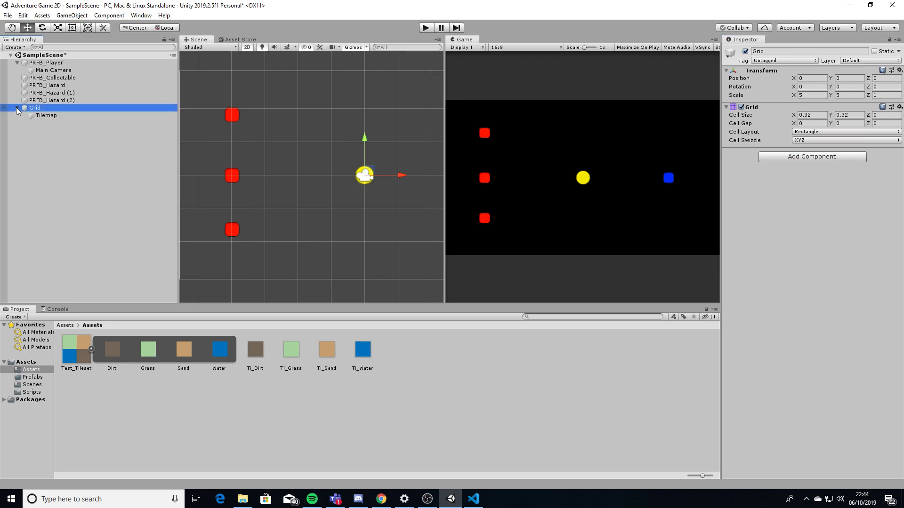
click(19, 122)
click(16, 108)
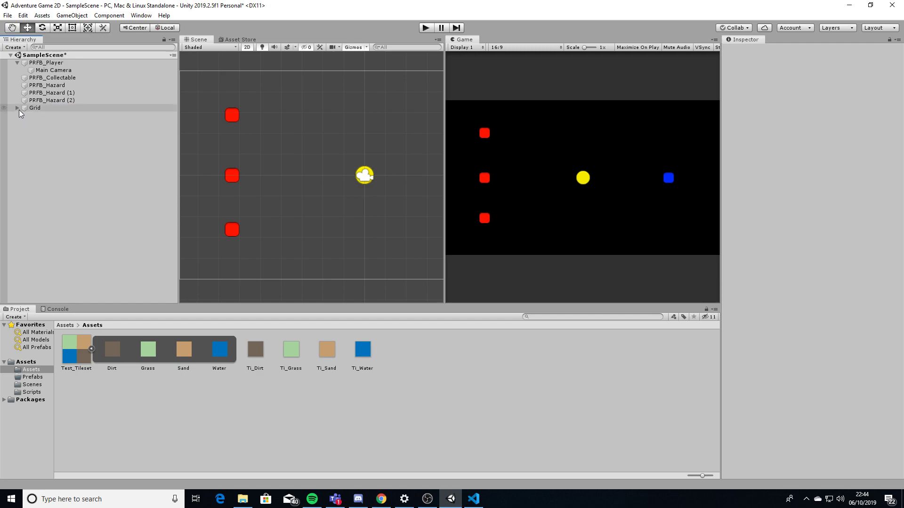
click(17, 108)
click(39, 116)
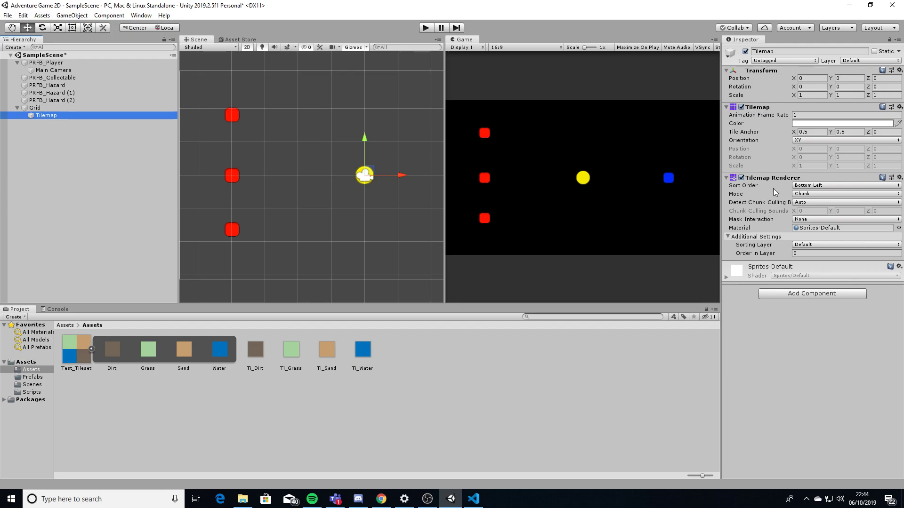
Add a Tilemap Collider 2D component to the Tilemap object
click(798, 296)
text(tile)
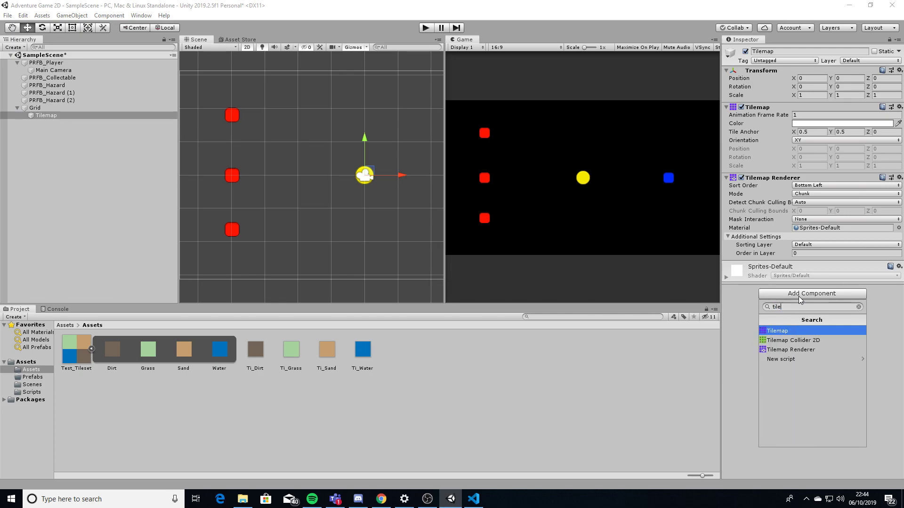
click(800, 341)
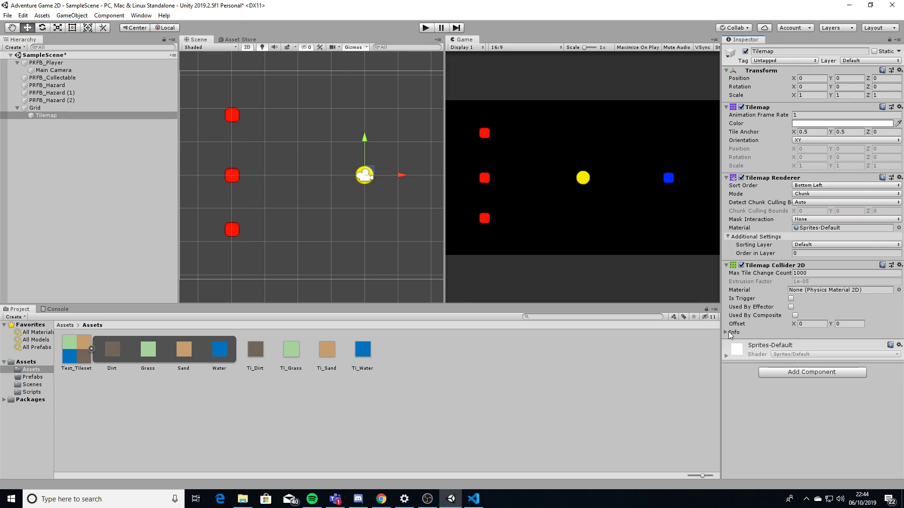
scroll(371, 238, down, 5)
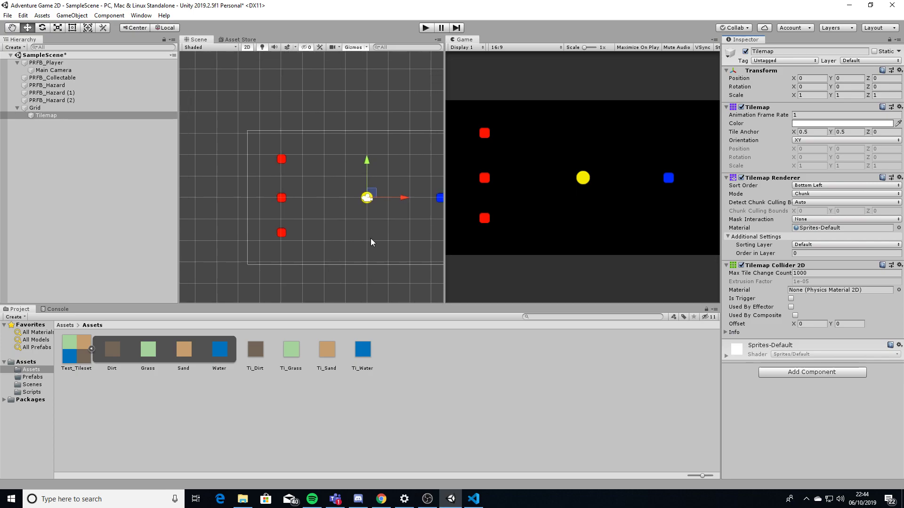
middle_drag(351, 219, 328, 199)
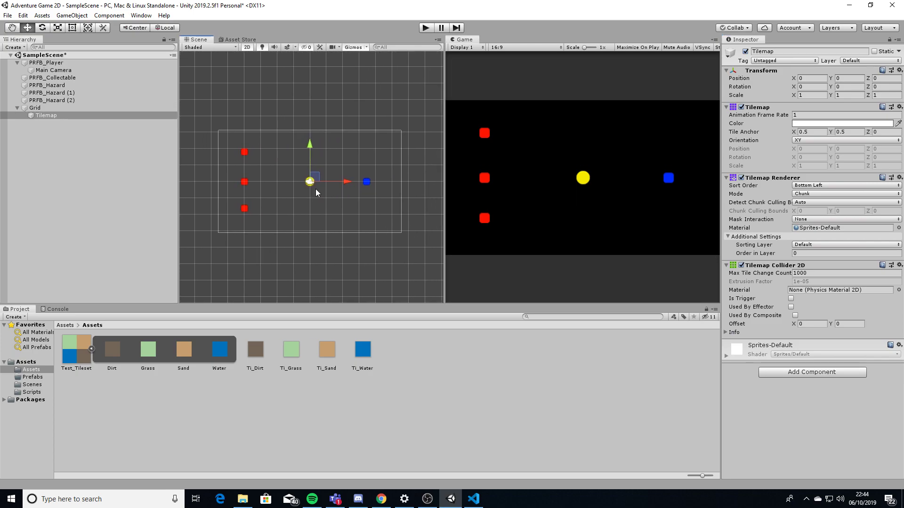
click(140, 15)
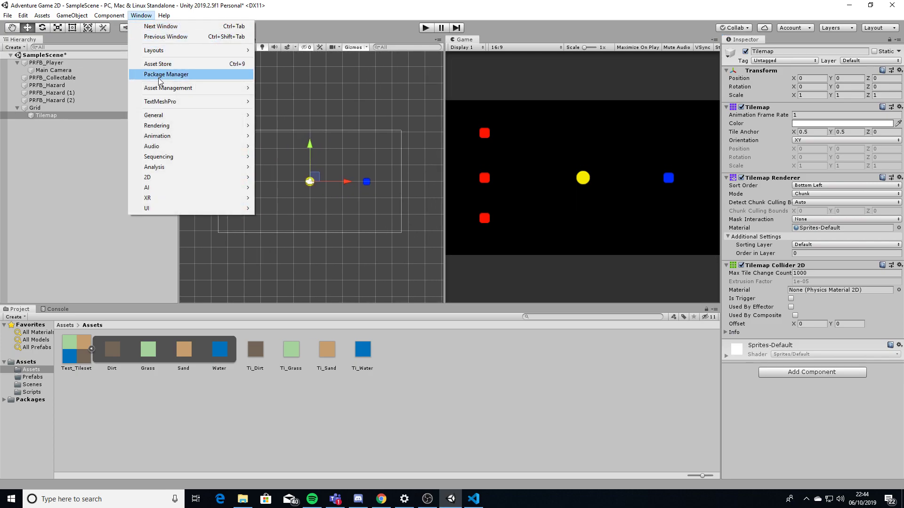
Open the Tile Palette window and move it to a convenient spot
mouse_move(159, 177)
click(282, 196)
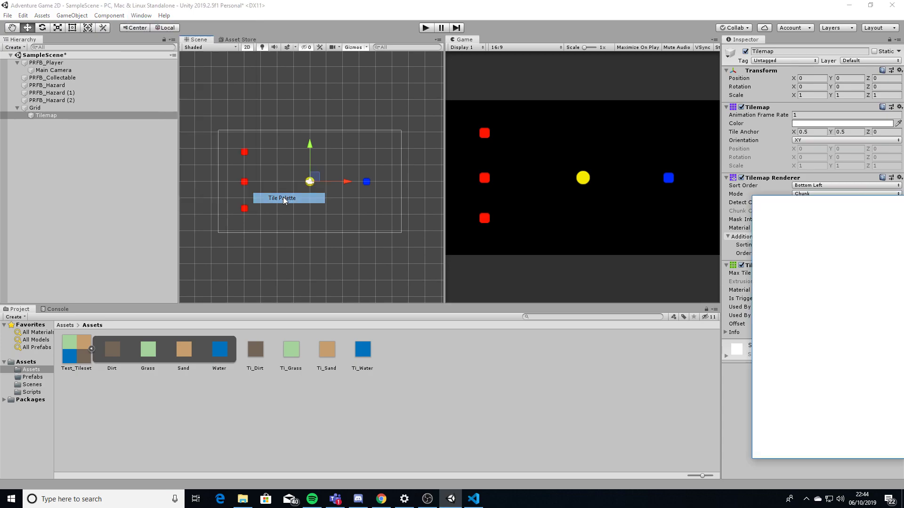
drag(852, 202, 566, 164)
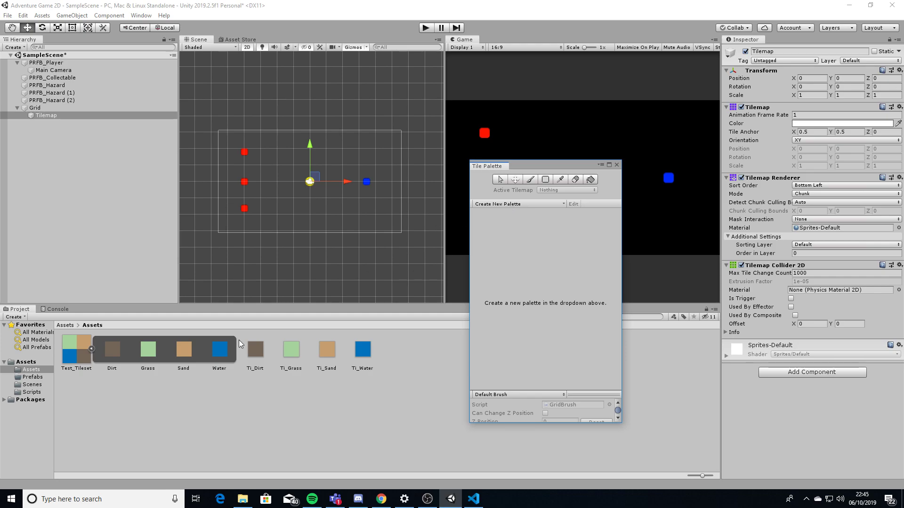
Create a new palette named EnvironmentPalette and save it in the Assets folder
click(512, 206)
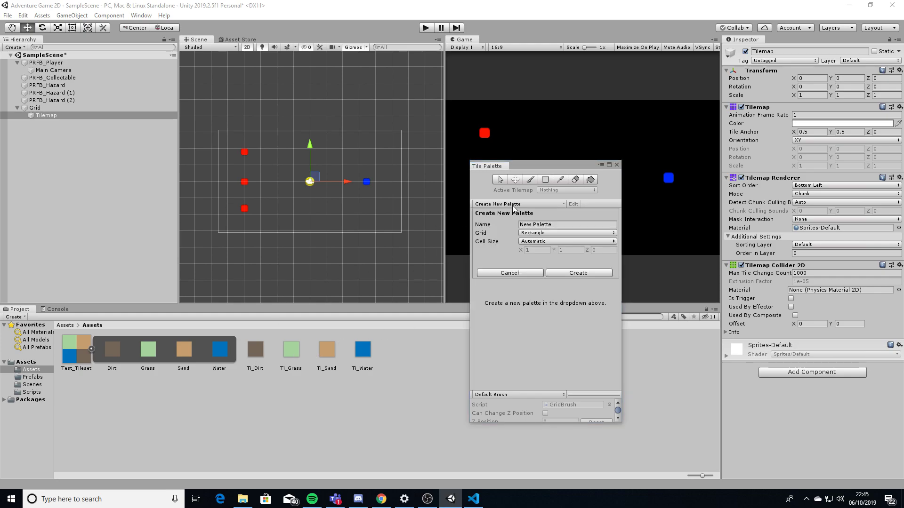
click(555, 224)
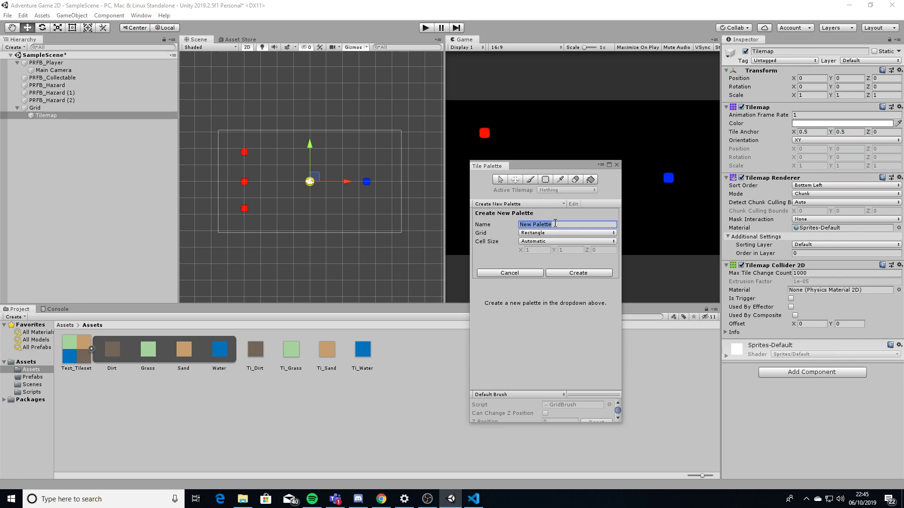
text(Environmentall)
key(BackSpace)
text(ette)
click(579, 276)
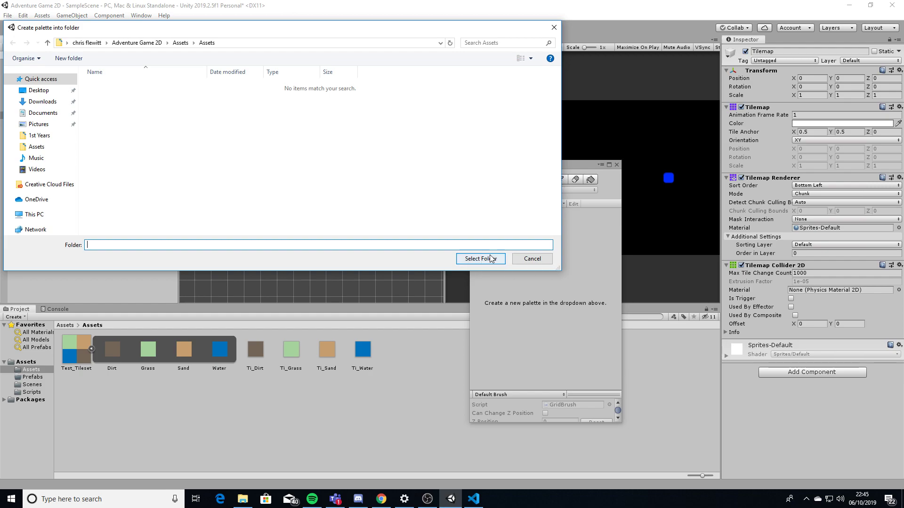
click(481, 259)
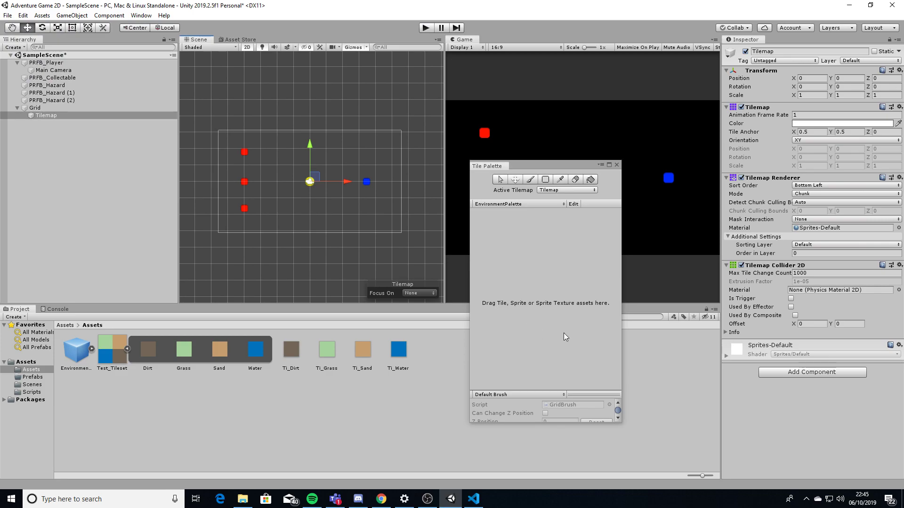
Drag Ti_Dirt, Ti_Grass, Ti_Sand and Ti_Water into EnvironmentPalette, then move the palette aside
click(295, 349)
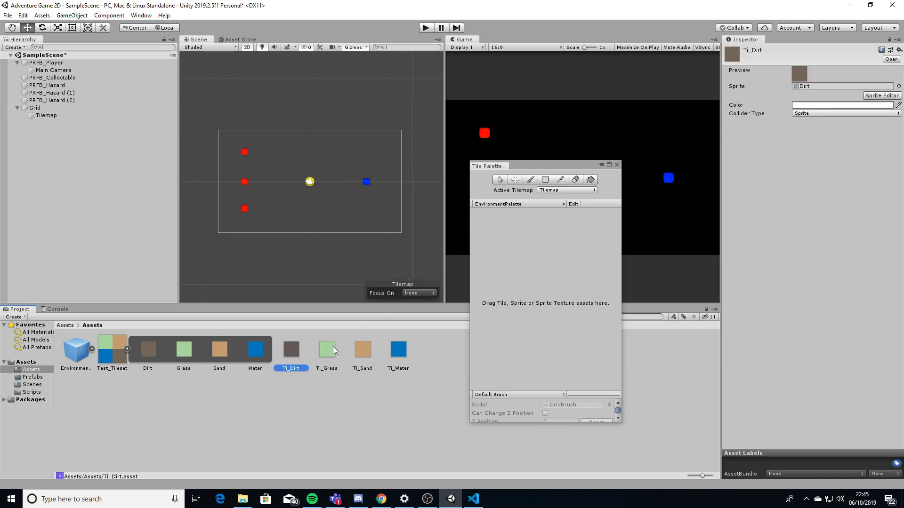
shift+click(396, 352)
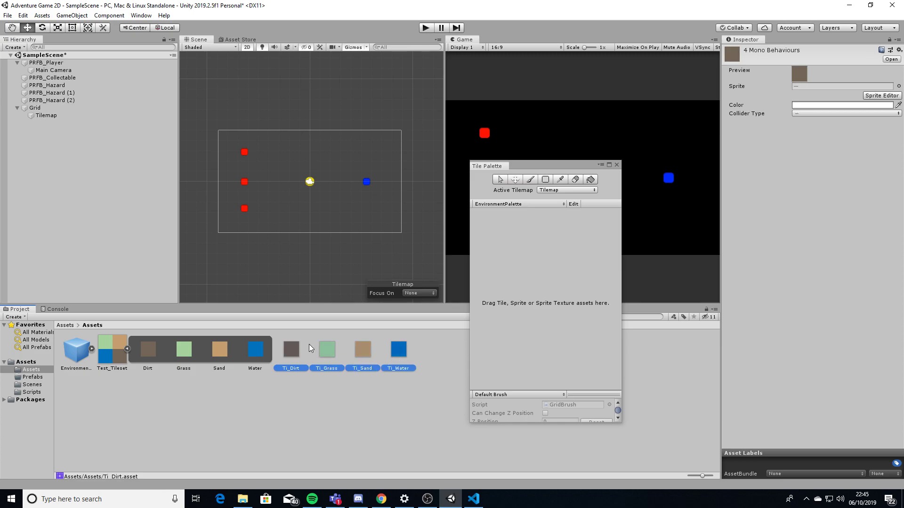
drag(328, 348, 524, 281)
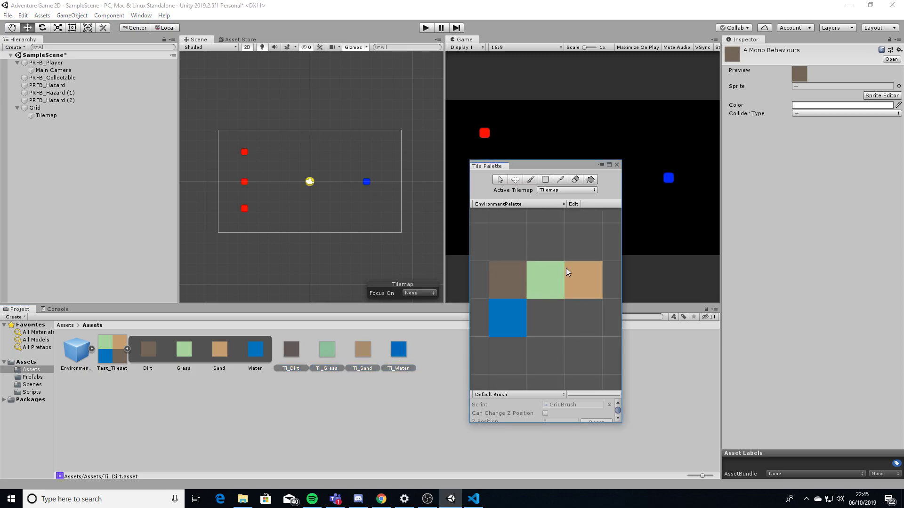
drag(549, 165, 811, 185)
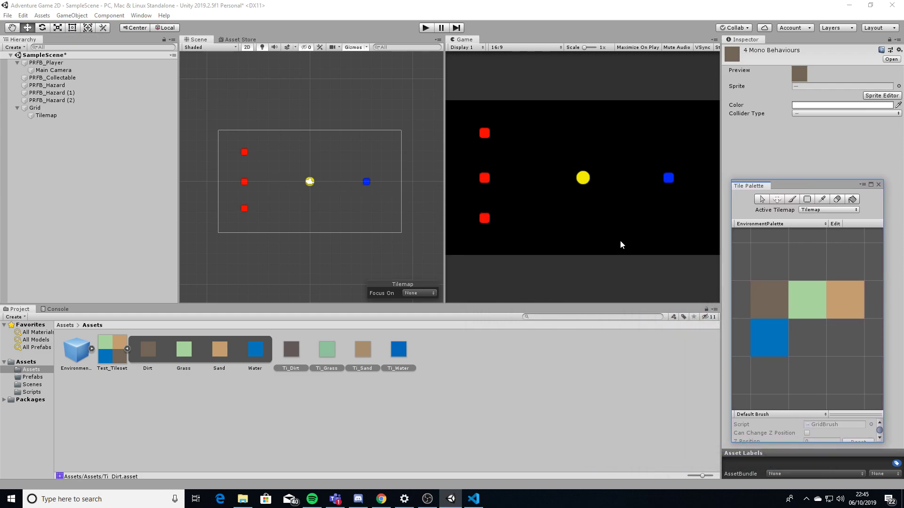
Paint two grass rows, erase a stray tile, and box-fill a large grass rectangle
click(791, 200)
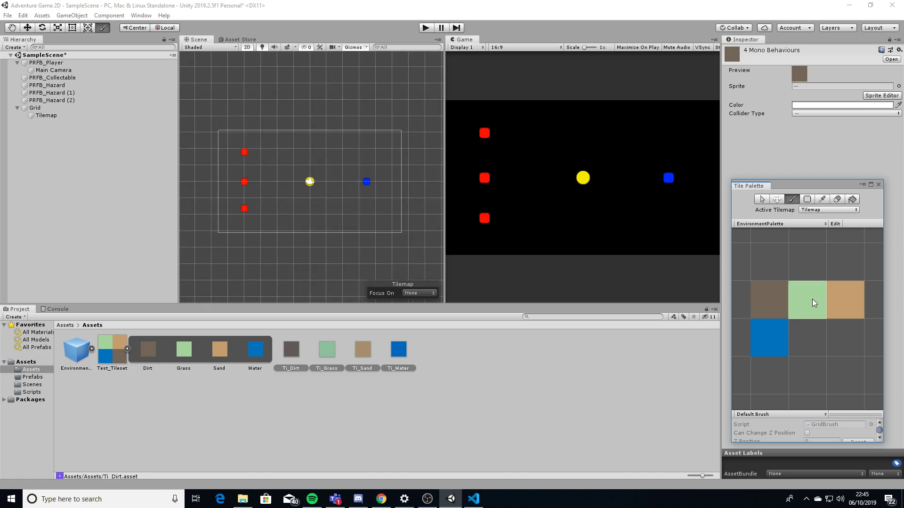
mouse_move(234, 146)
mouse_down()
mouse_move(384, 141)
mouse_move(400, 155)
mouse_move(233, 168)
mouse_move(409, 180)
mouse_up()
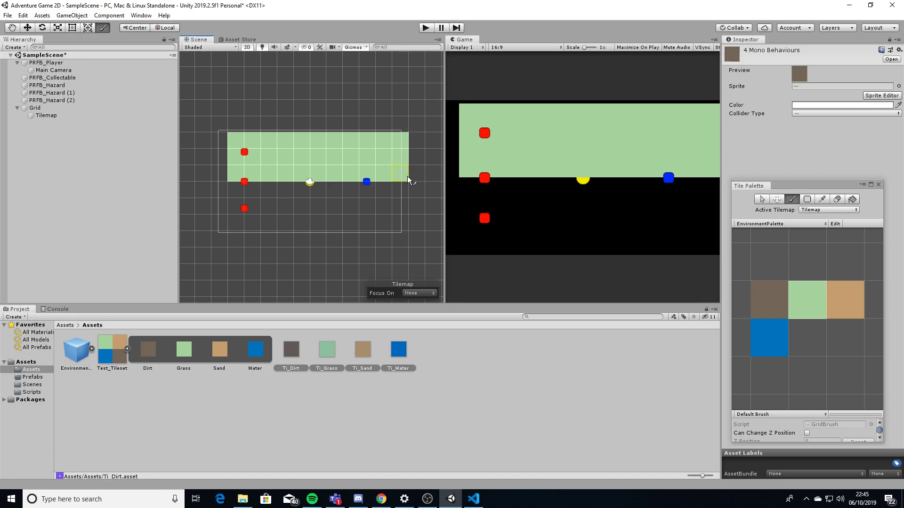
click(837, 199)
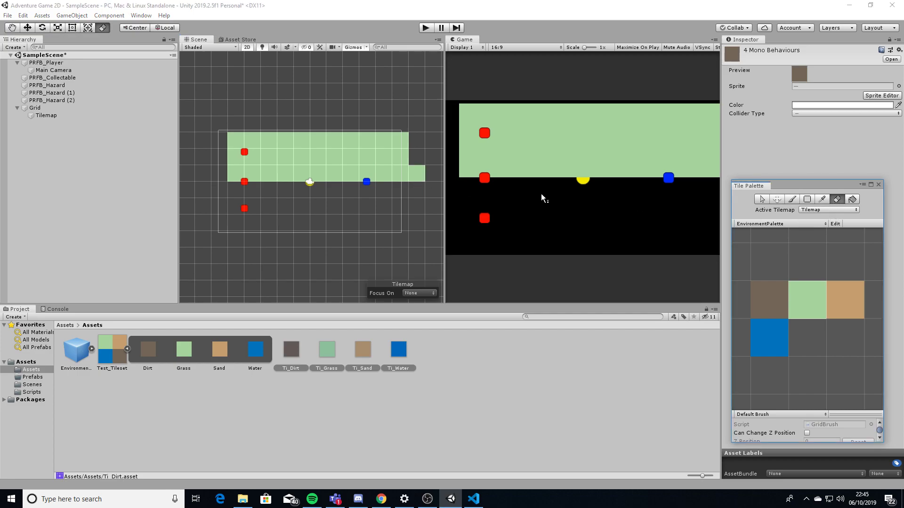
click(420, 175)
click(807, 199)
mouse_move(236, 194)
mouse_down()
mouse_move(352, 262)
mouse_move(384, 260)
mouse_up()
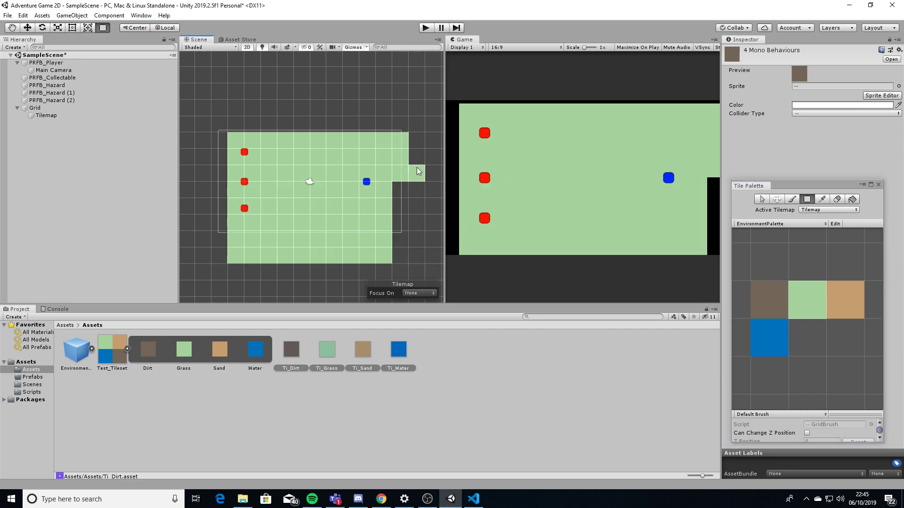
middle_drag(376, 154, 356, 175)
mouse_move(337, 230)
middle_down()
mouse_move(258, 176)
mouse_move(393, 230)
mouse_move(299, 217)
mouse_move(348, 245)
middle_up()
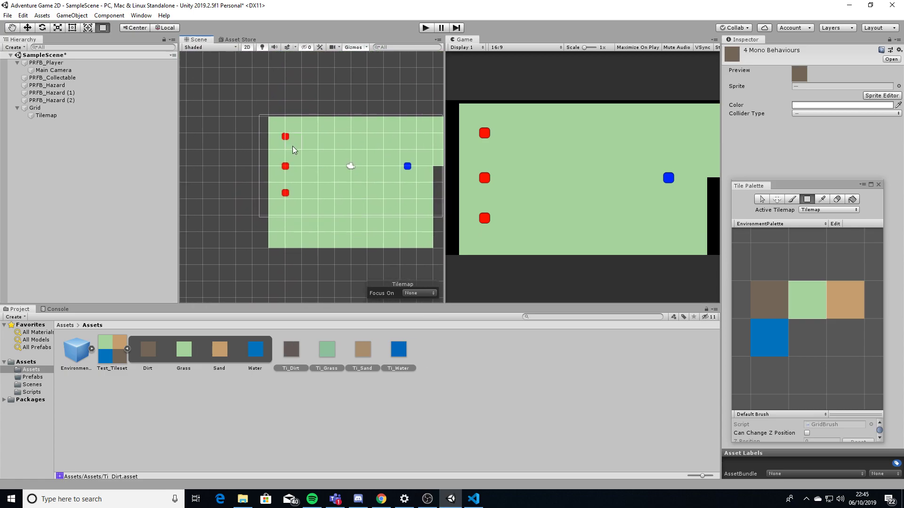
Extend the grass along the tilemap's top-left and left side with the brush
click(792, 199)
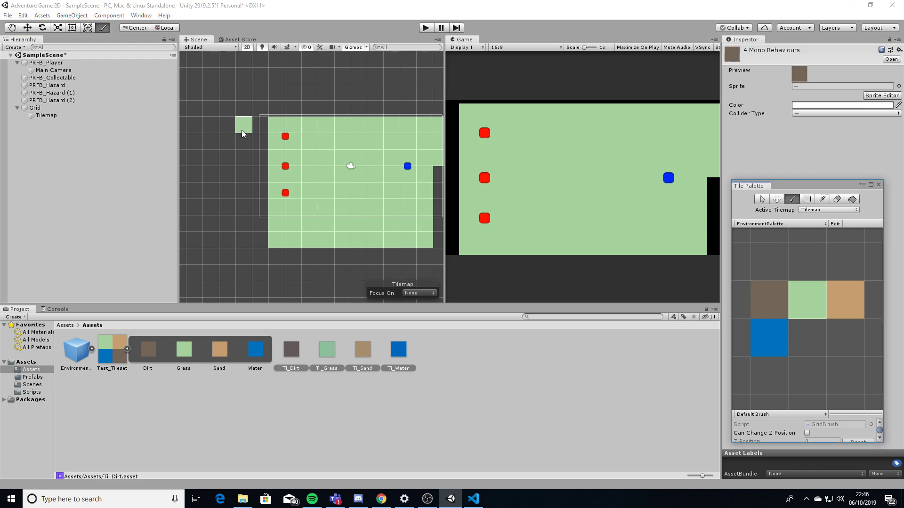
mouse_move(227, 127)
mouse_down()
mouse_move(265, 130)
mouse_move(232, 156)
mouse_up()
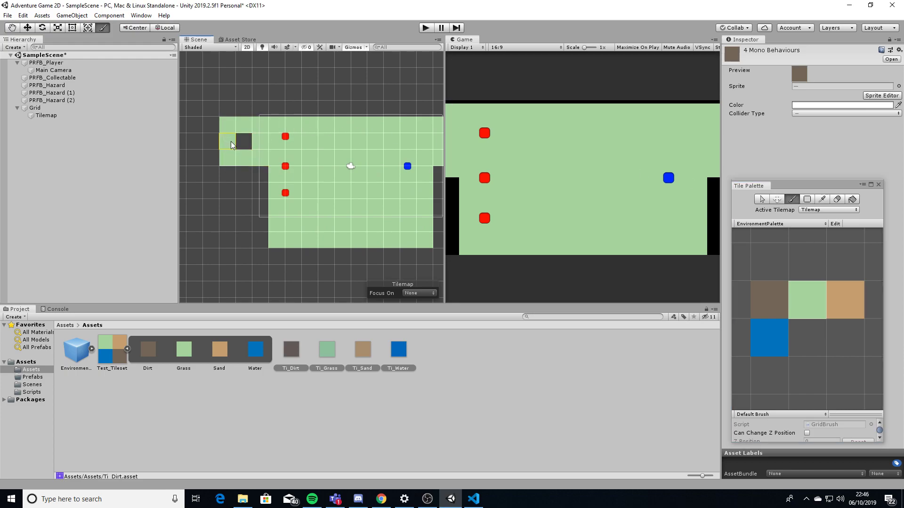
middle_drag(263, 182, 253, 172)
click(247, 170)
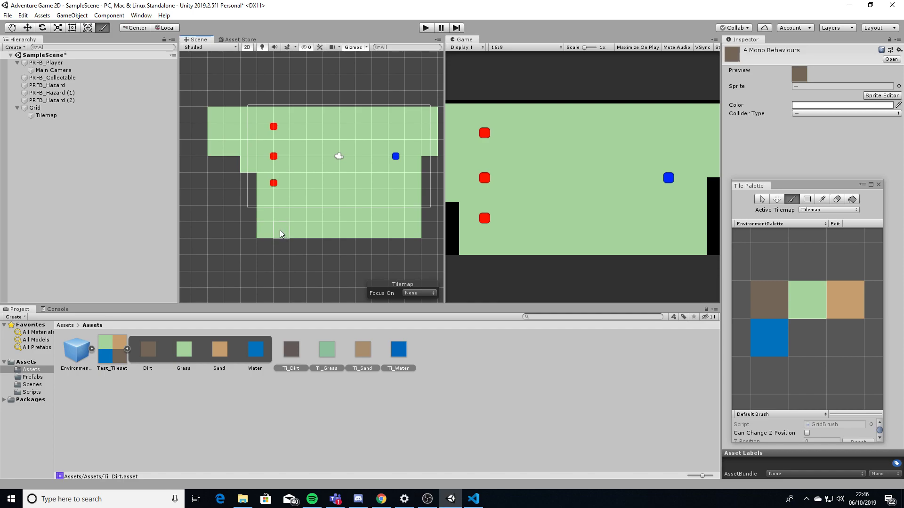
middle_drag(281, 230, 270, 212)
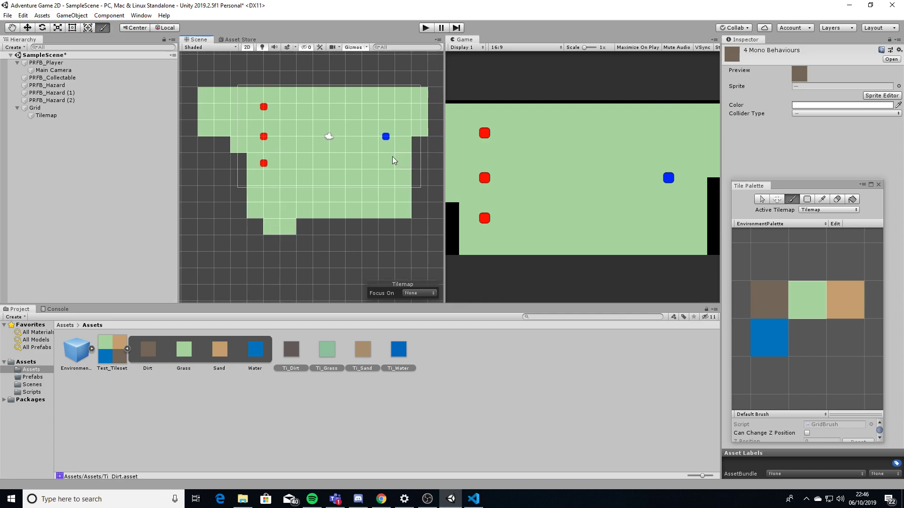
middle_drag(406, 147, 359, 145)
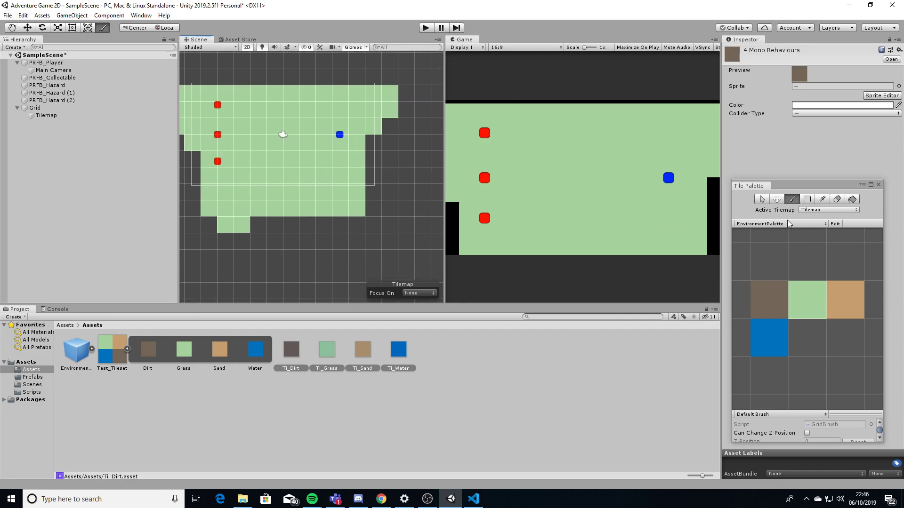
Paint dirt tiles along the grass's right, top and lower edges, including the corners
click(782, 300)
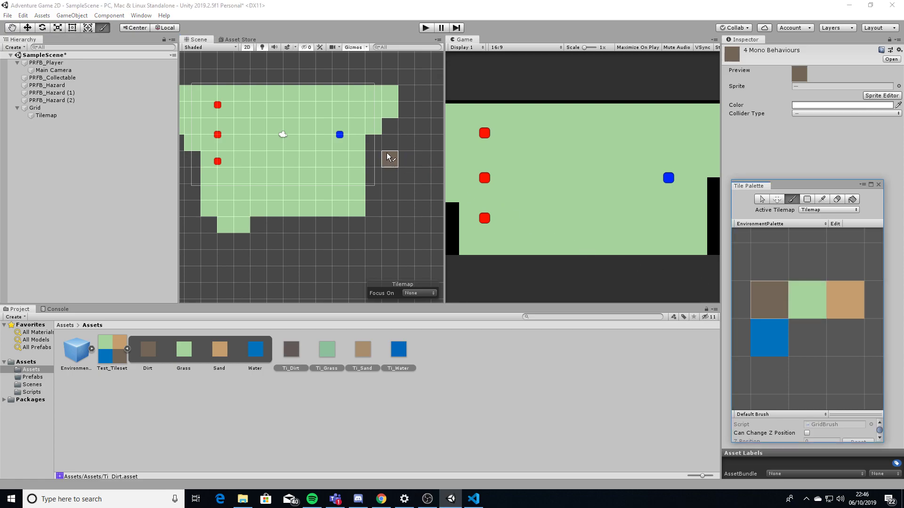
click(374, 143)
click(395, 127)
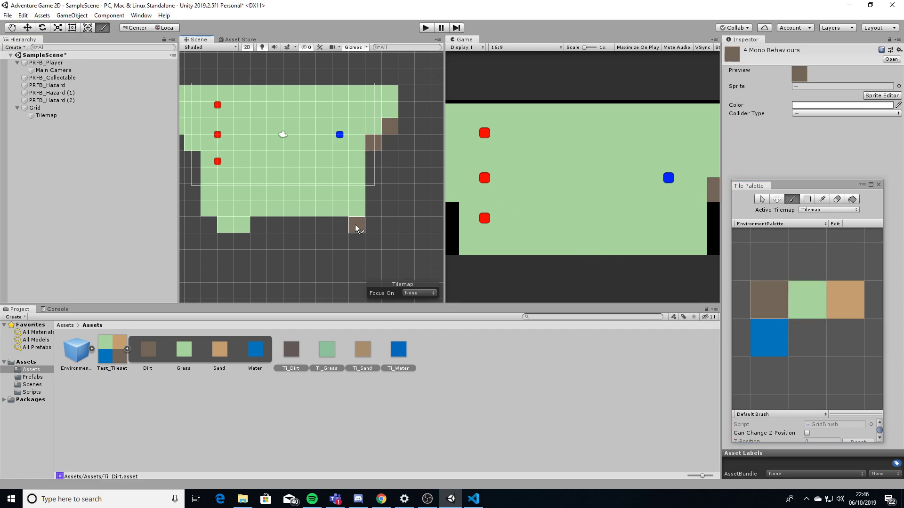
middle_drag(314, 225, 366, 214)
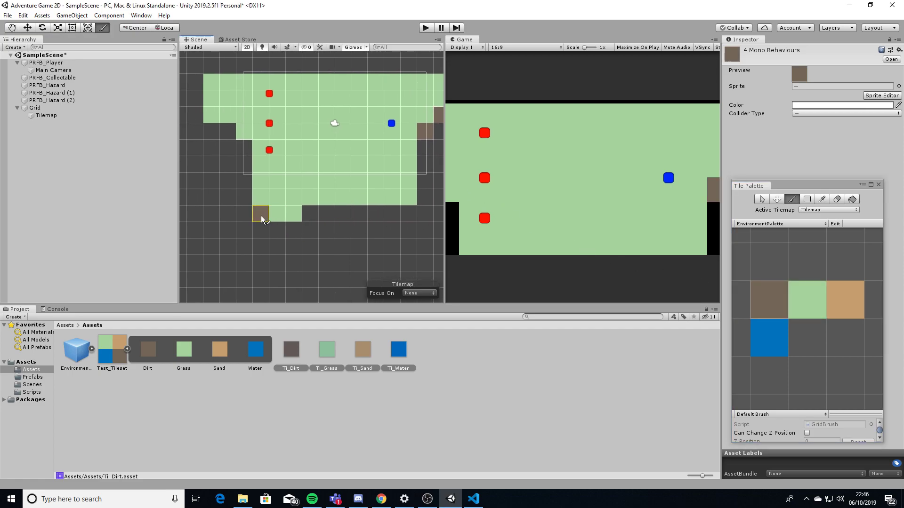
click(262, 219)
click(217, 134)
mouse_move(310, 196)
middle_down()
mouse_move(287, 196)
mouse_move(287, 178)
middle_up()
drag(254, 209, 272, 213)
middle_drag(331, 188, 298, 206)
Paint a broad block of Sand tiles below the grass, then choose the Water tile
click(850, 306)
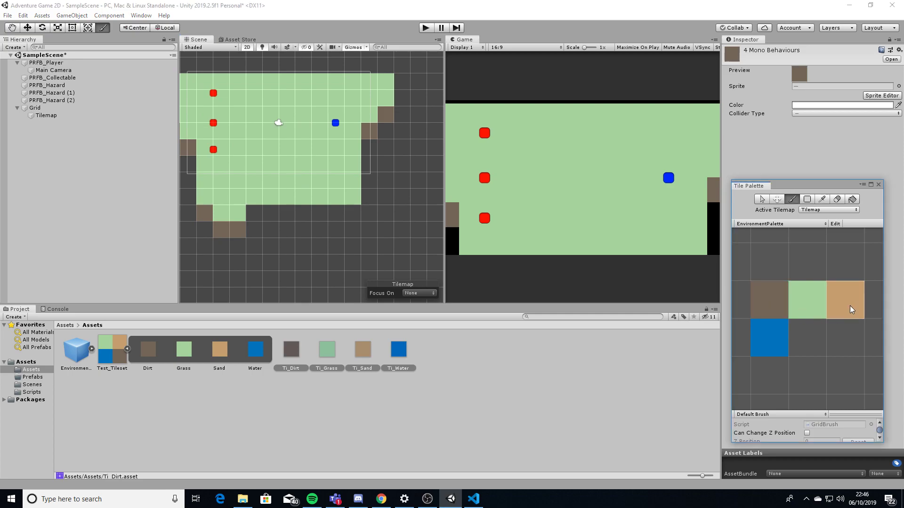
drag(255, 218, 289, 218)
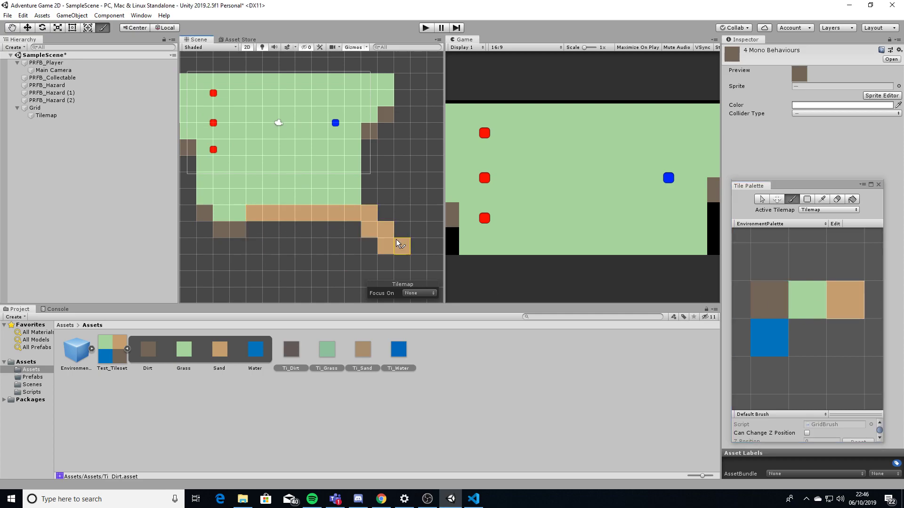
drag(417, 267, 307, 270)
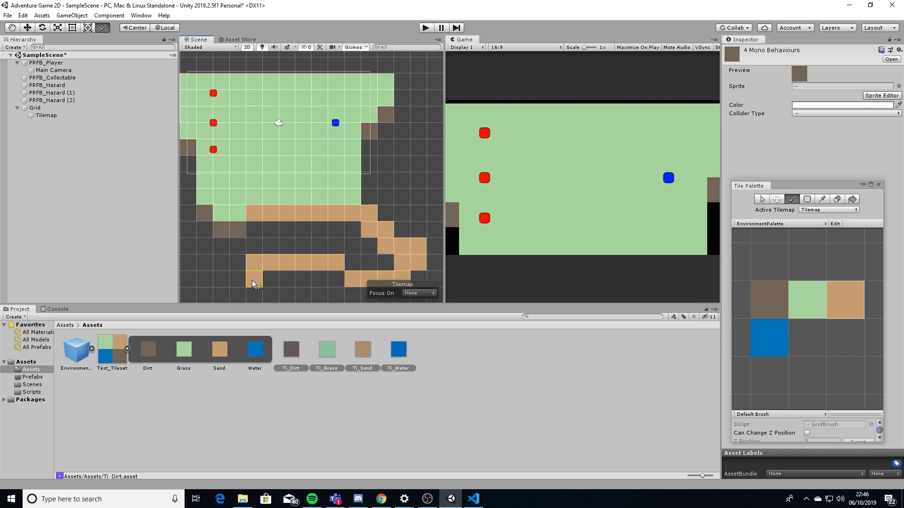
drag(261, 234, 370, 268)
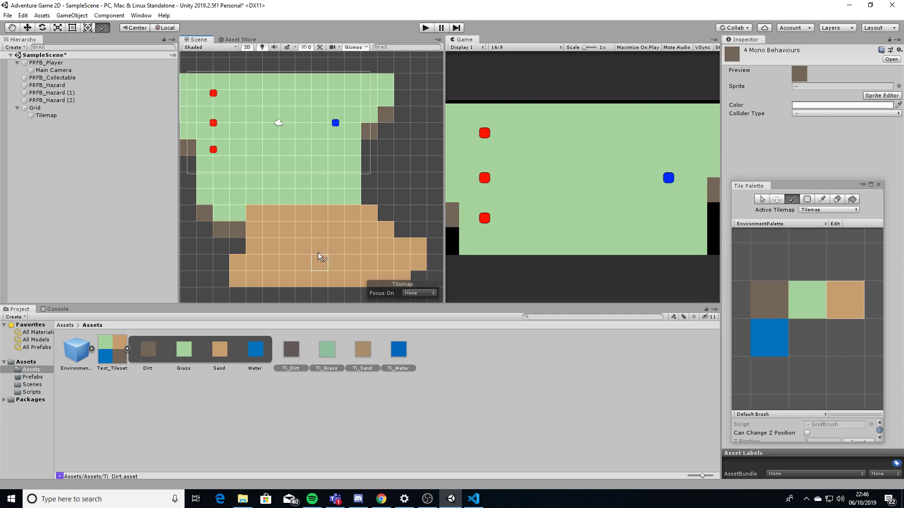
scroll(319, 211, down, 5)
scroll(321, 208, down, 1)
middle_drag(347, 211, 371, 214)
click(771, 338)
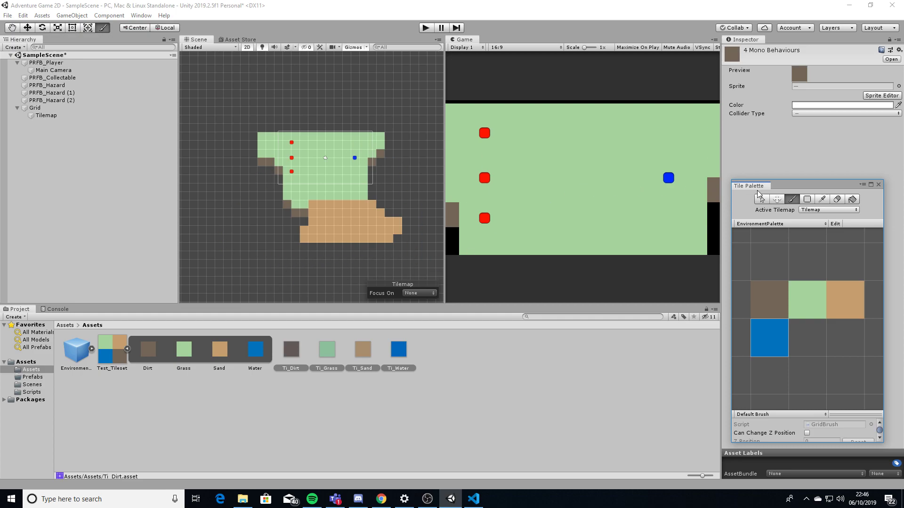
click(808, 200)
Flood-fill all empty tilemap areas around the island with Water tiles
click(853, 201)
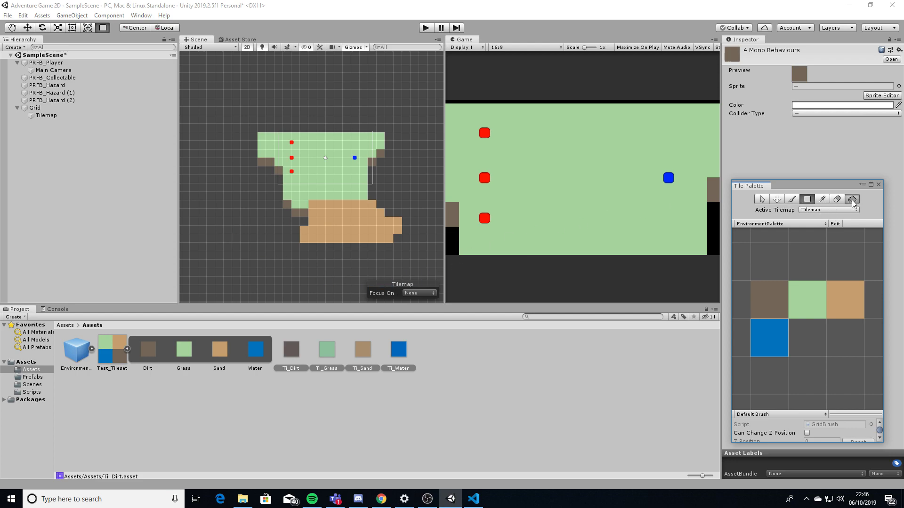
middle_drag(410, 197, 312, 170)
mouse_move(362, 180)
mouse_down()
mouse_move(383, 177)
mouse_move(355, 278)
mouse_up()
middle_drag(334, 239, 455, 269)
click(203, 295)
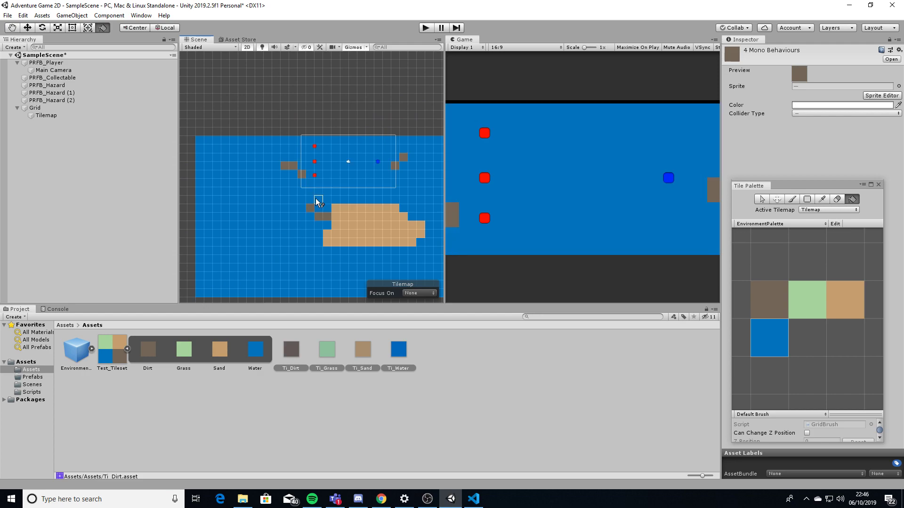
middle_drag(315, 199, 298, 250)
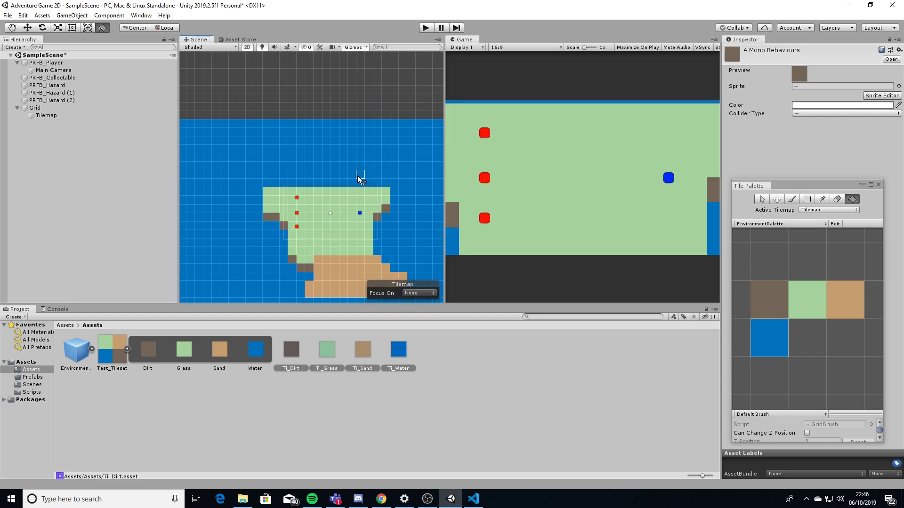
scroll(359, 178, down, 5)
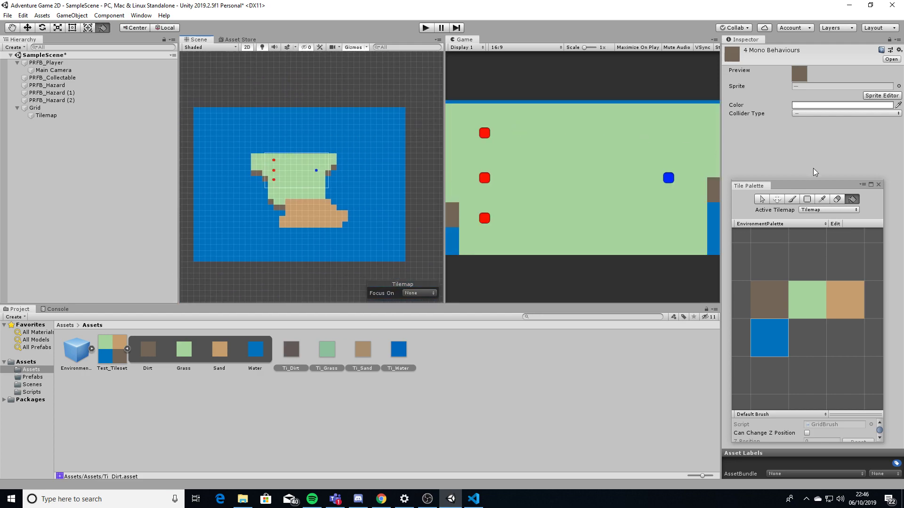
key(u)
click(762, 199)
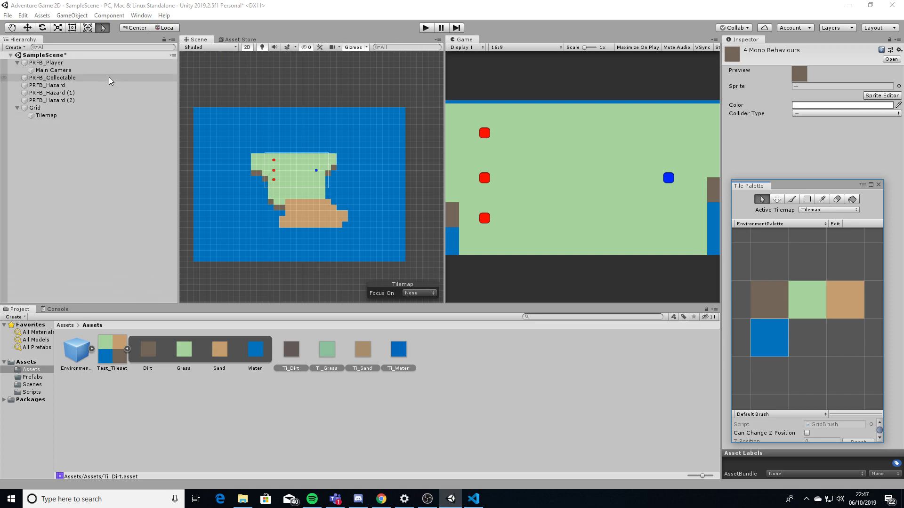
Set PRFB_Player's Sprite Renderer Order in Layer to 20, with the Tile Palette docked beside Console
click(61, 65)
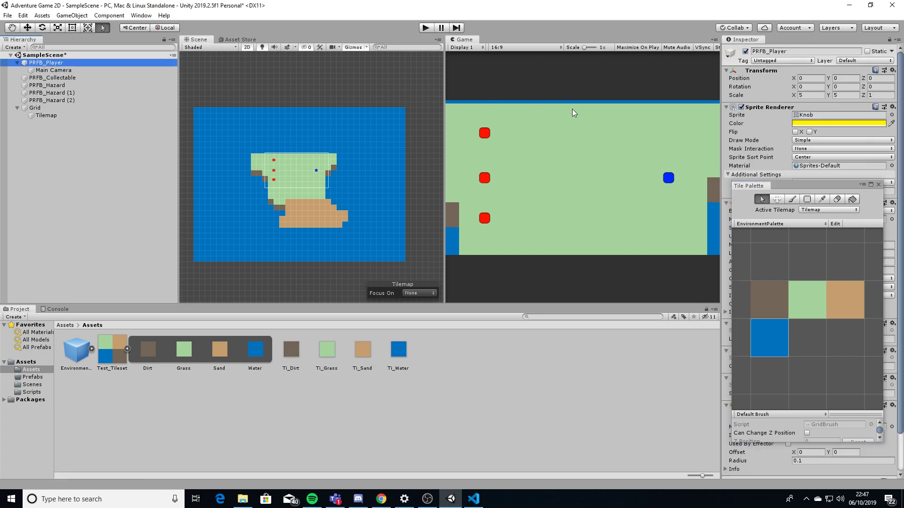
drag(757, 189, 141, 313)
click(17, 309)
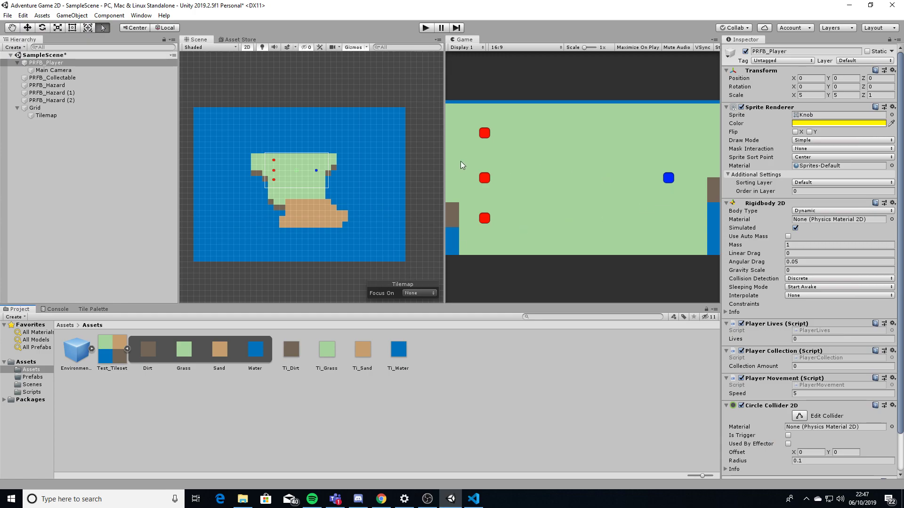
click(803, 192)
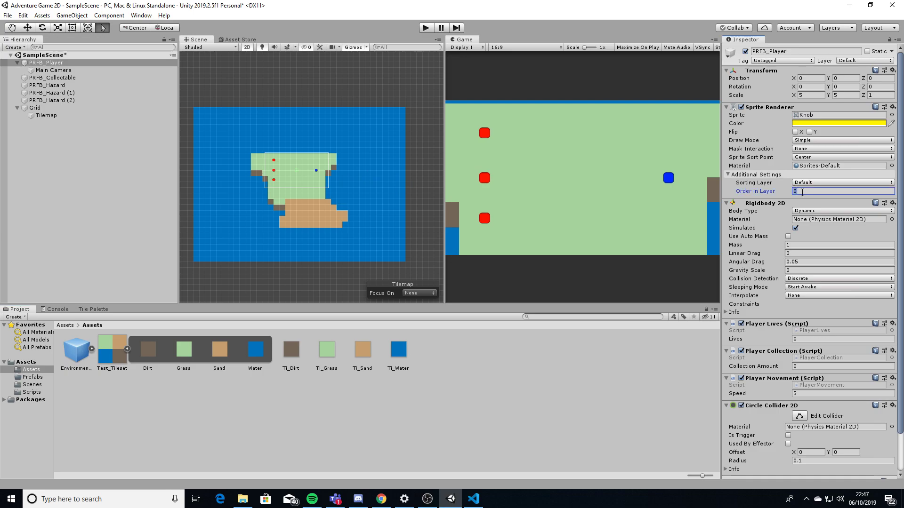
text(2)
click(425, 29)
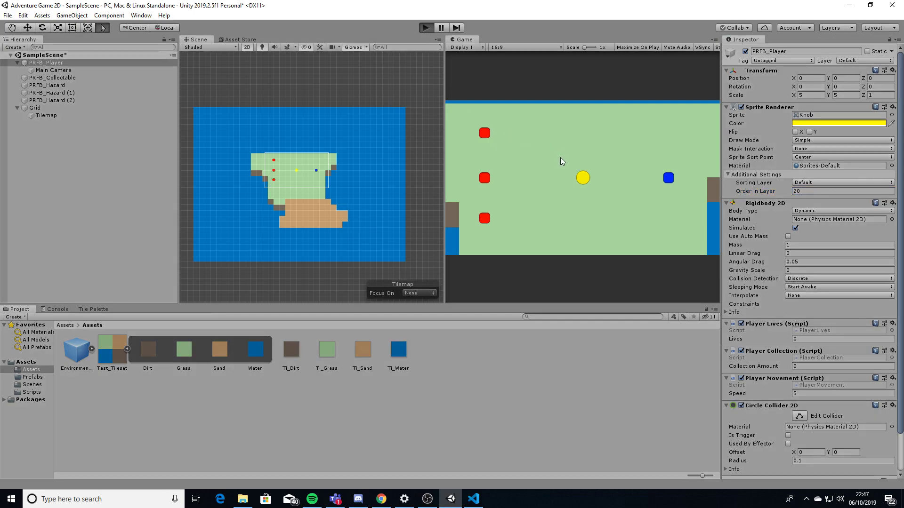
key(Left)
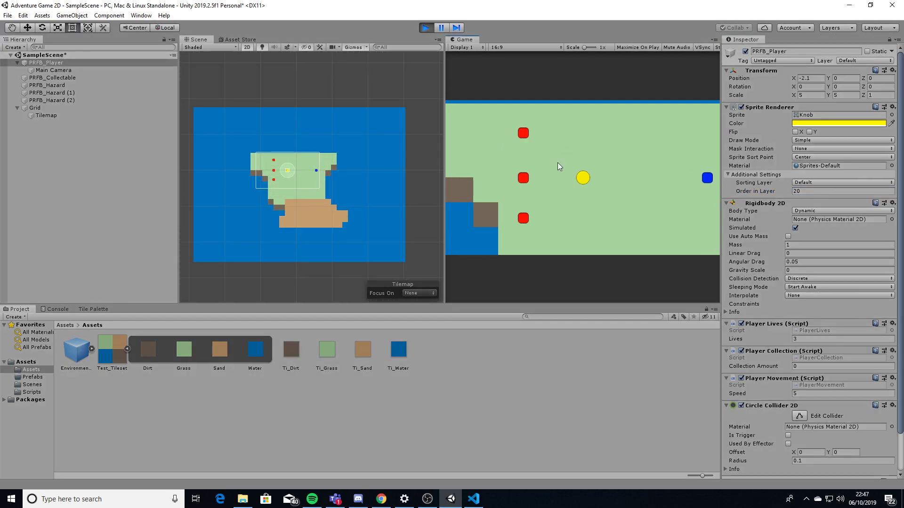
key(Up)
key(Down)
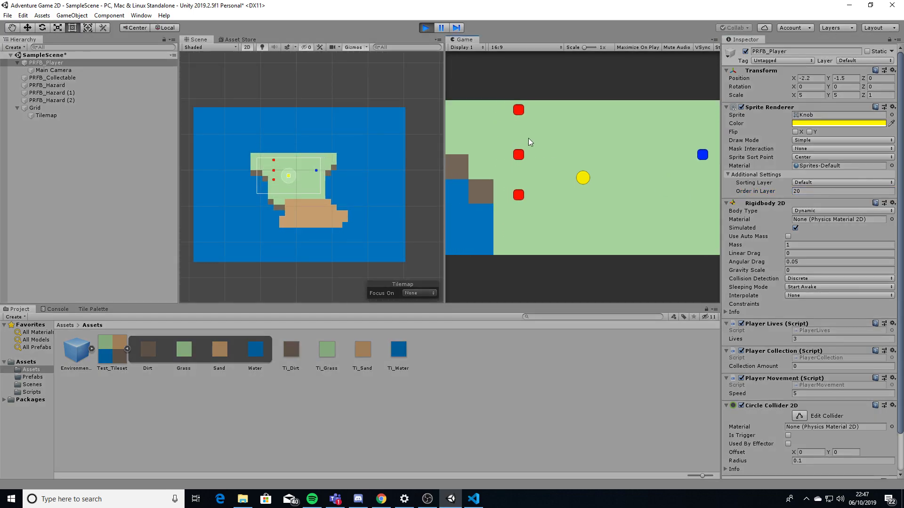
key(Down)
key(Right)
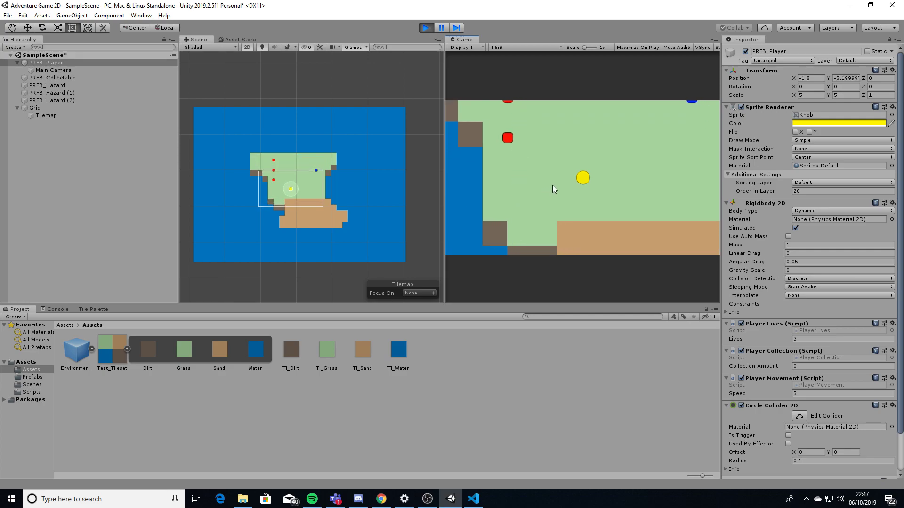
key(Down)
key(Right)
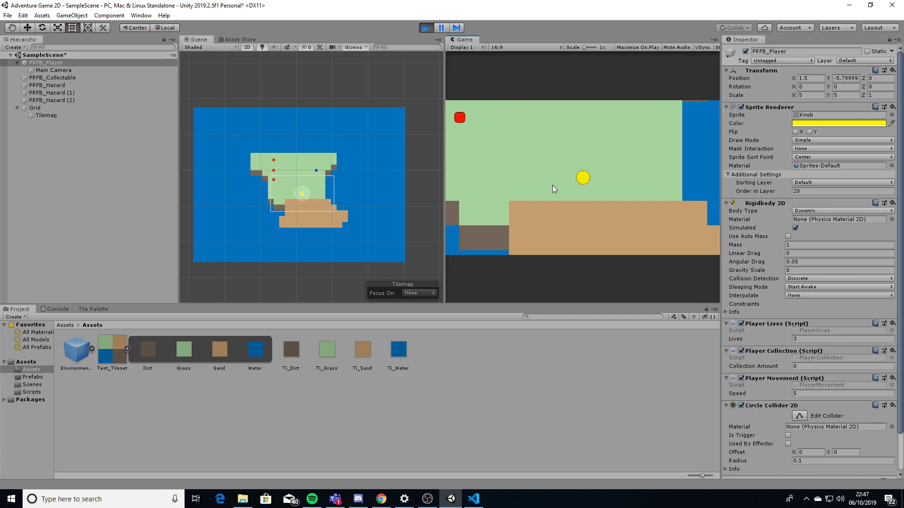
key(Down)
key(Left)
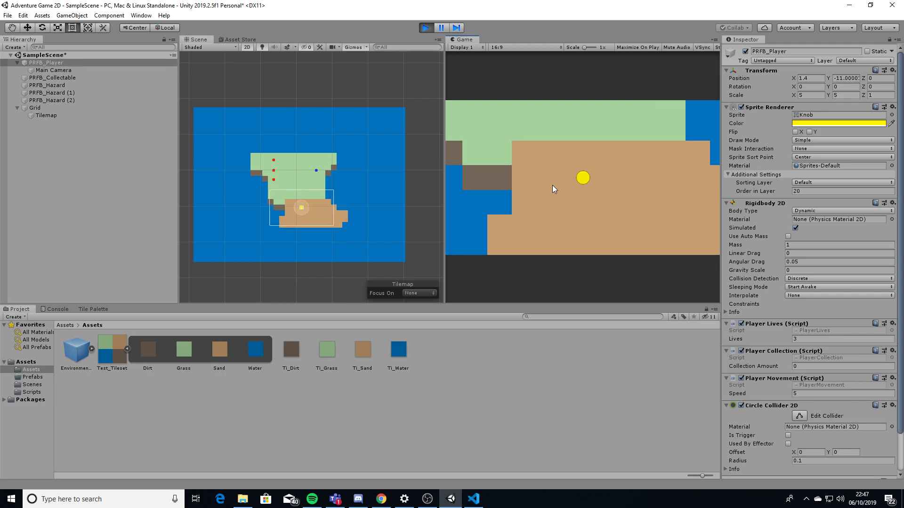
key(Left)
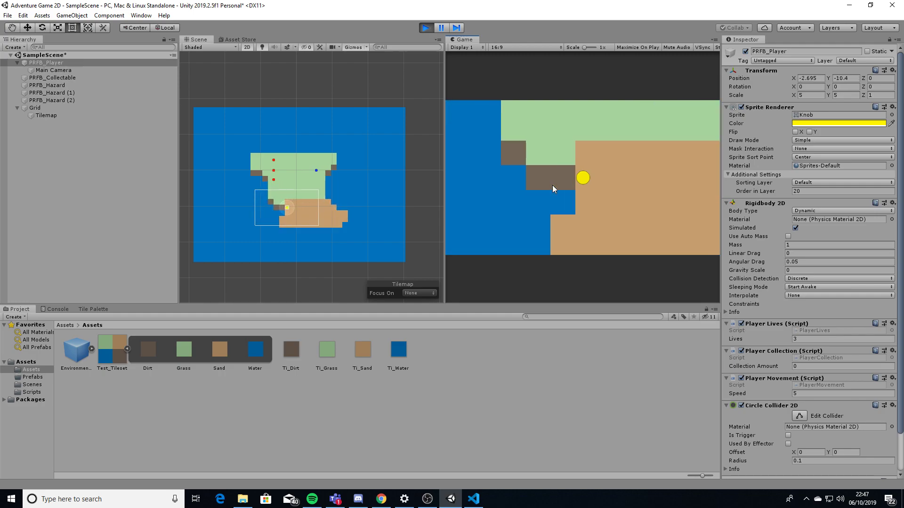
key(Down)
key(Up)
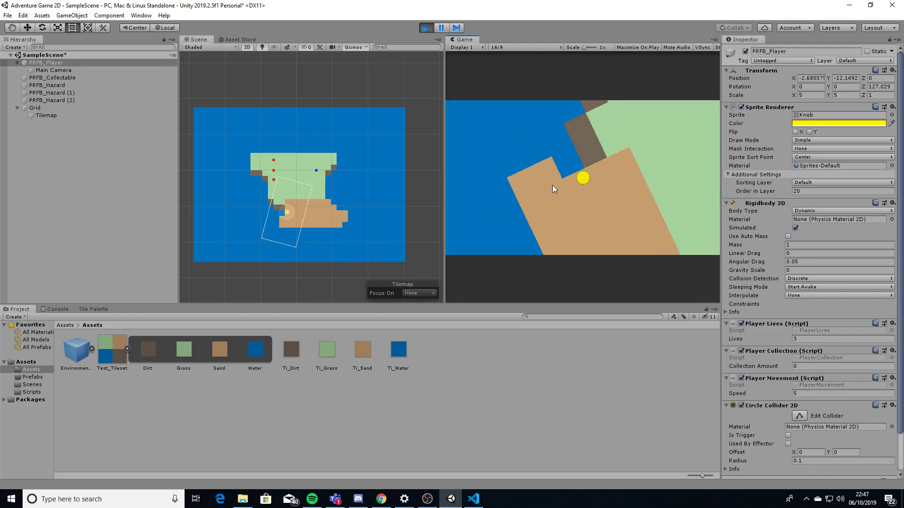
key(Right)
key(Up)
key(Down)
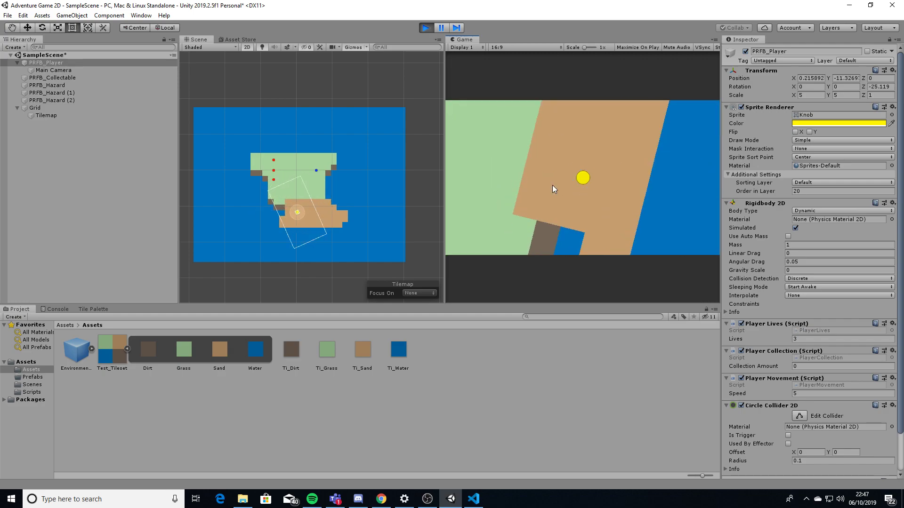
key(Left)
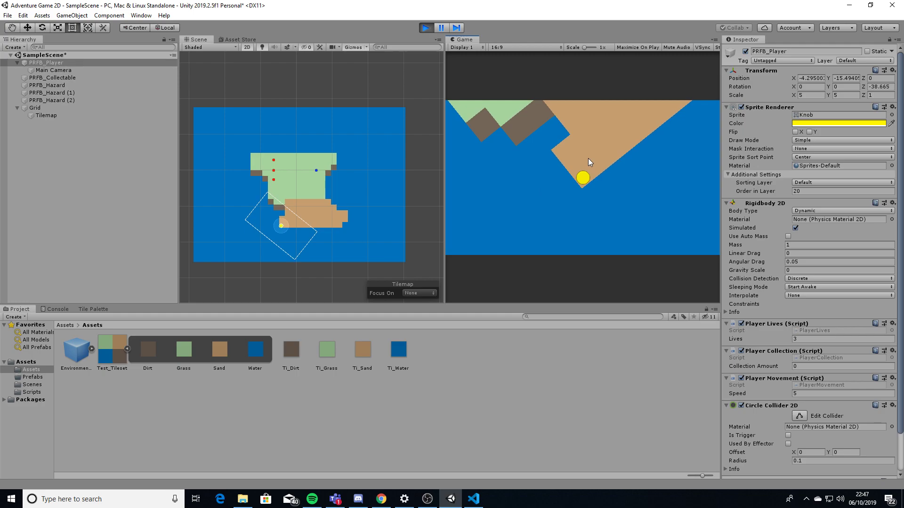
key(Up)
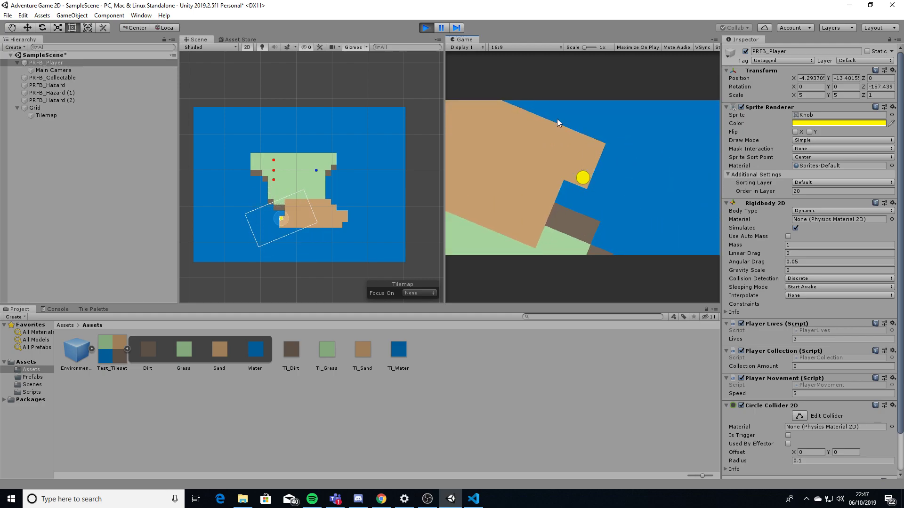
click(426, 28)
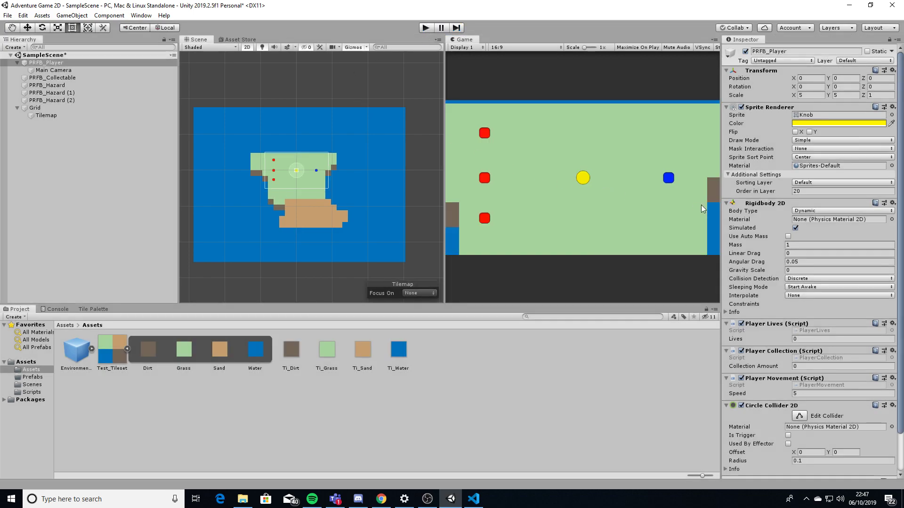
Tick Freeze Rotation Z under PRFB_Player's Rigidbody 2D Constraints
click(728, 313)
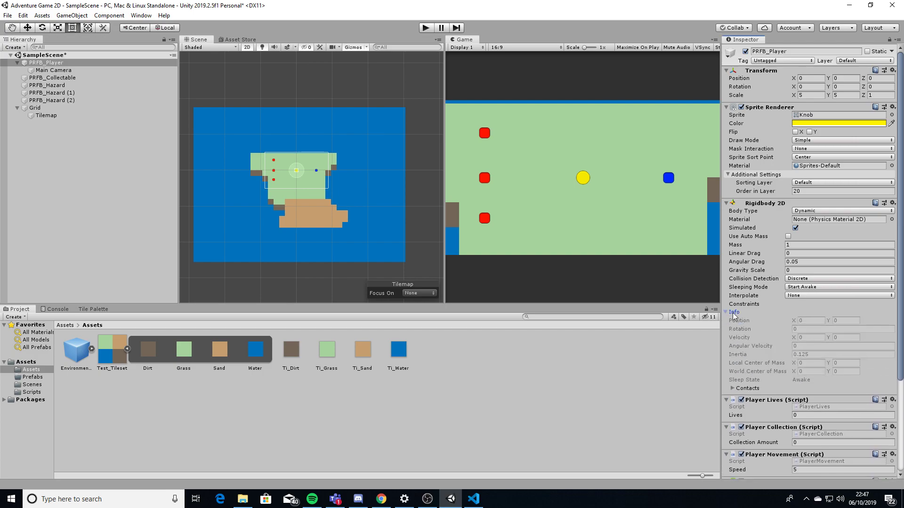
click(730, 312)
click(741, 305)
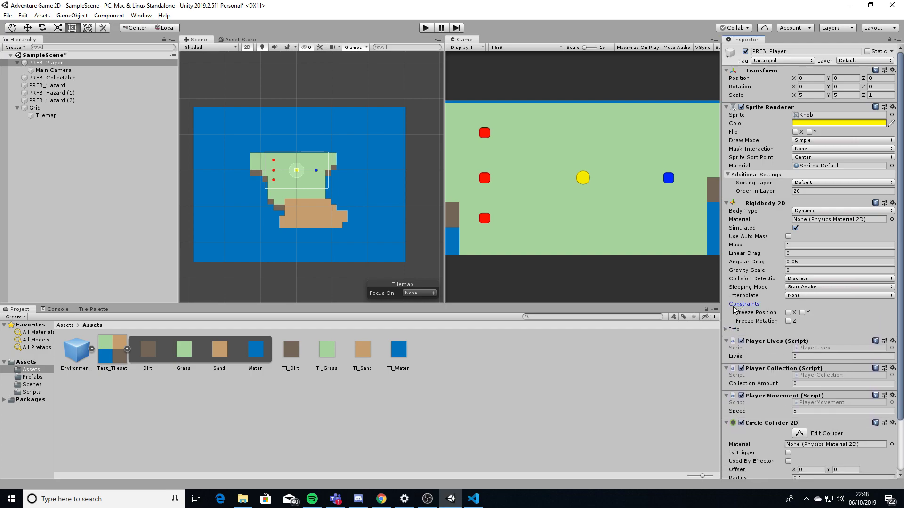
click(735, 305)
click(740, 304)
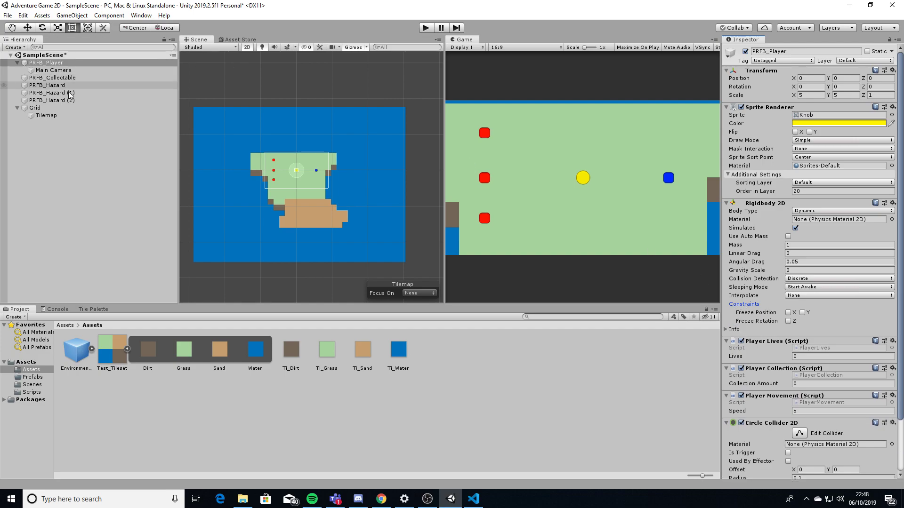
click(70, 172)
click(54, 64)
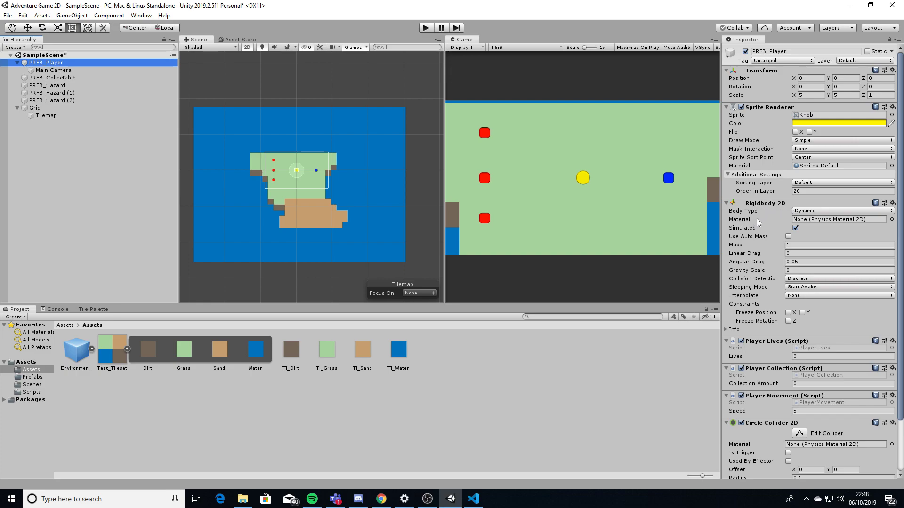
click(789, 322)
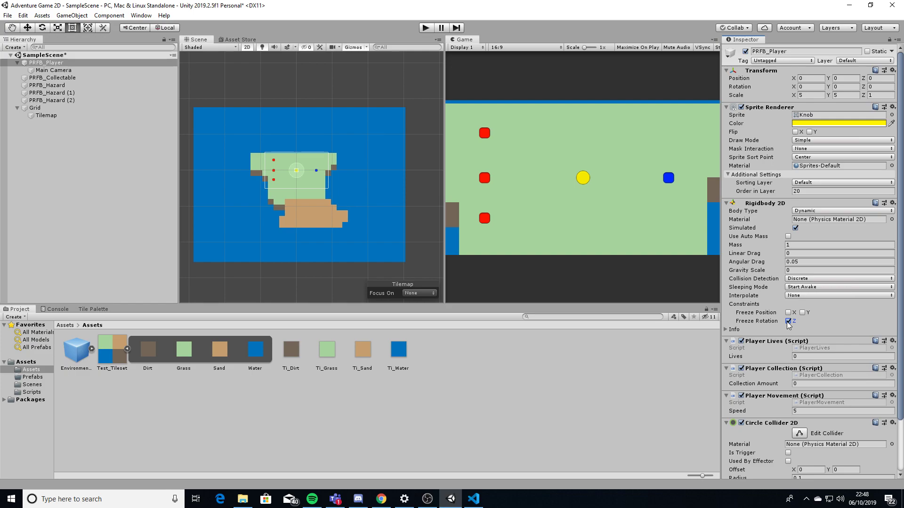
Enter Play mode and walk the player down onto the sand and back up the grass
key(ctrl+p)
key(s)
key(d)
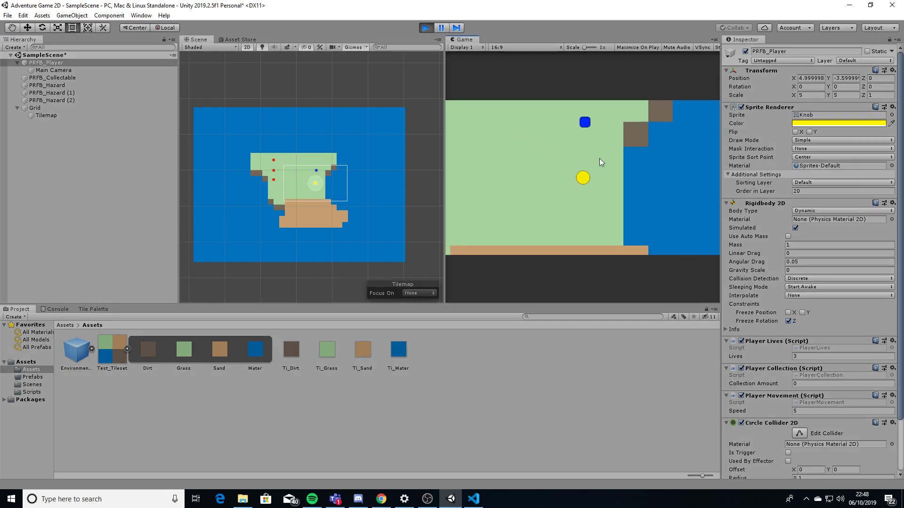
key(s)
key(s)
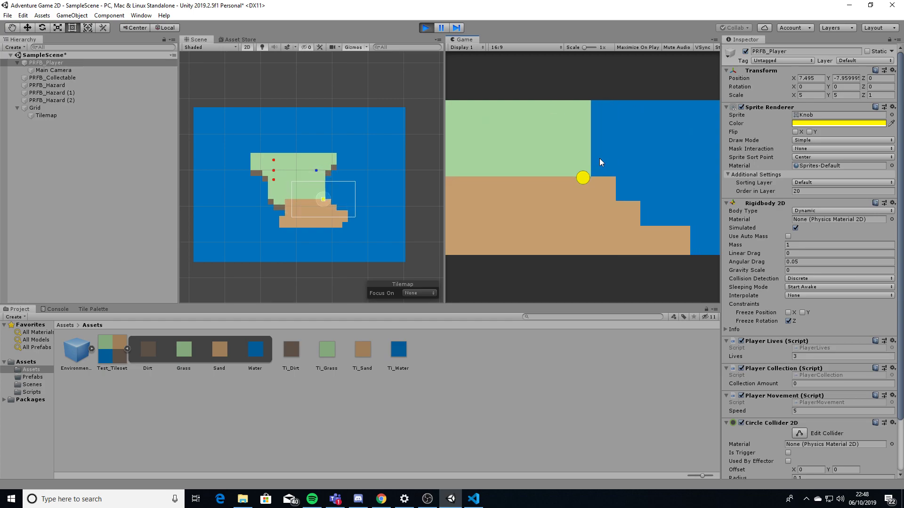
key(d)
key(s)
key(s)
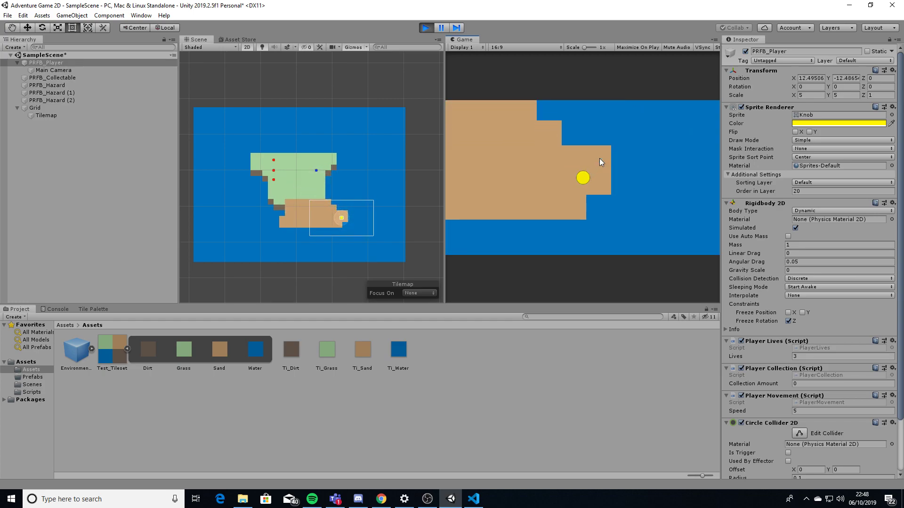
key(a)
key(a)
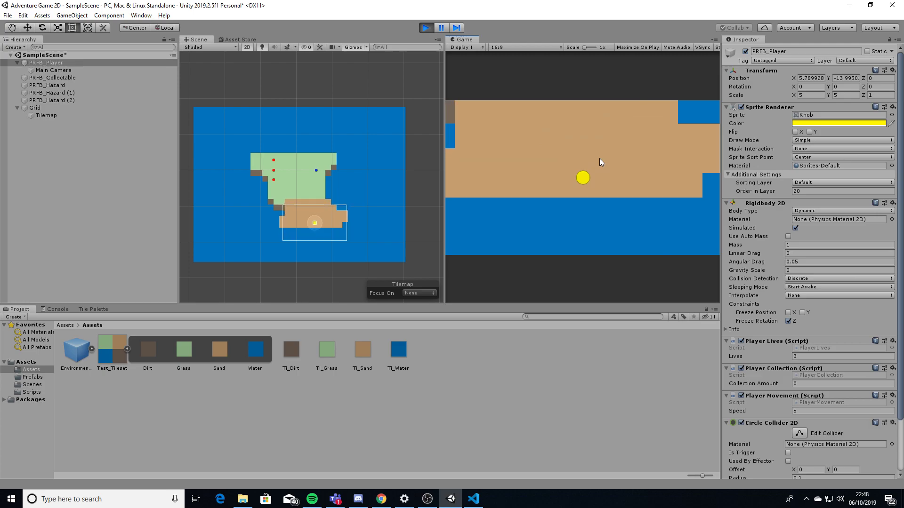
key(w)
key(w)
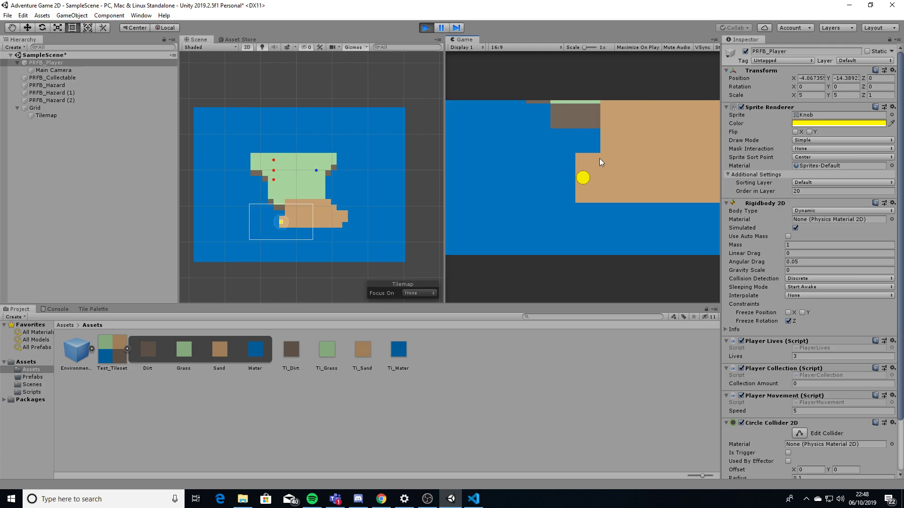
key(w)
key(a)
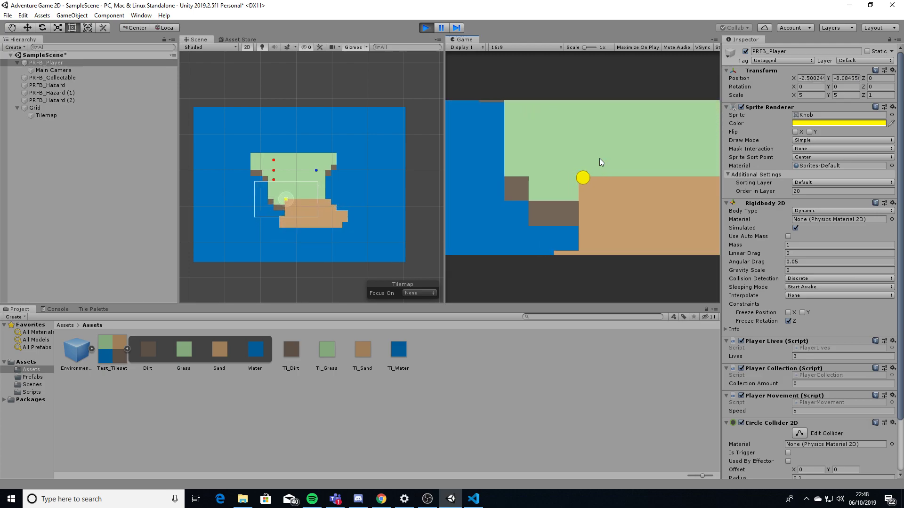
key(d)
key(w)
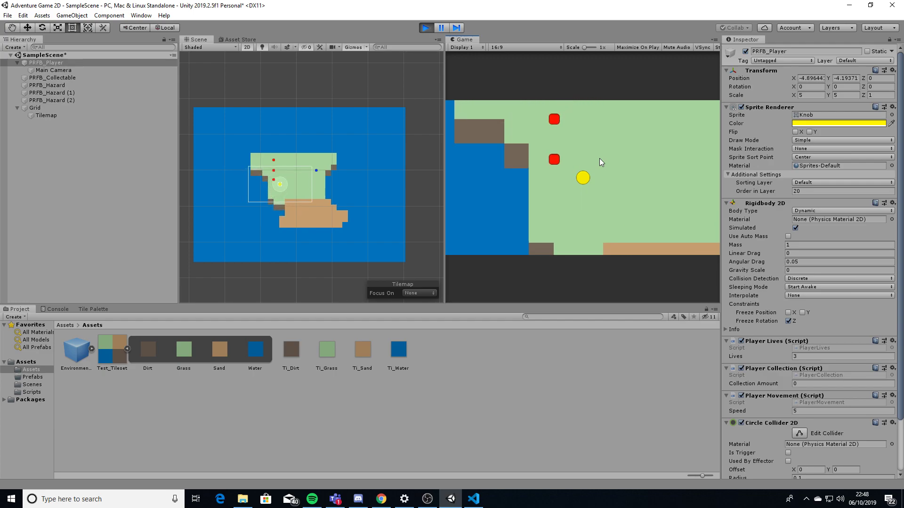
Steer the player into a red hazard, losing a life, then move around the island
key(s)
key(a)
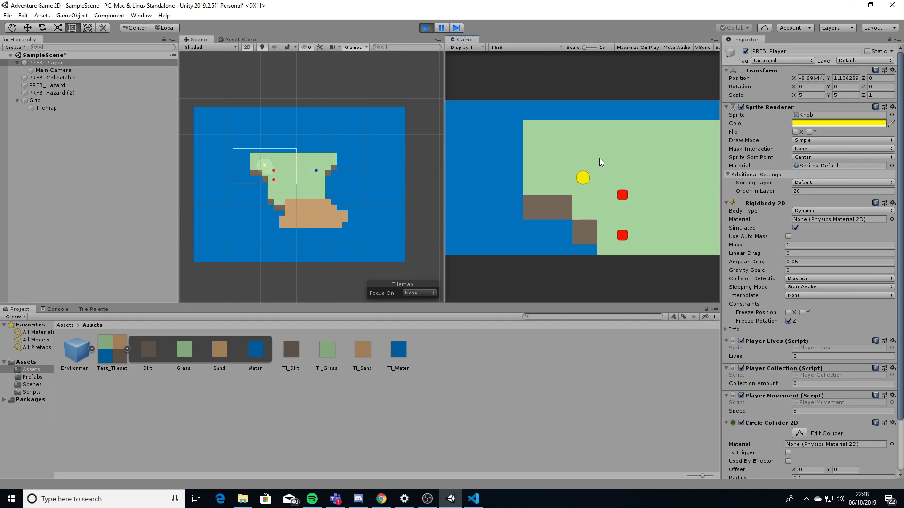
key(w)
key(d)
key(s)
key(d)
key(s)
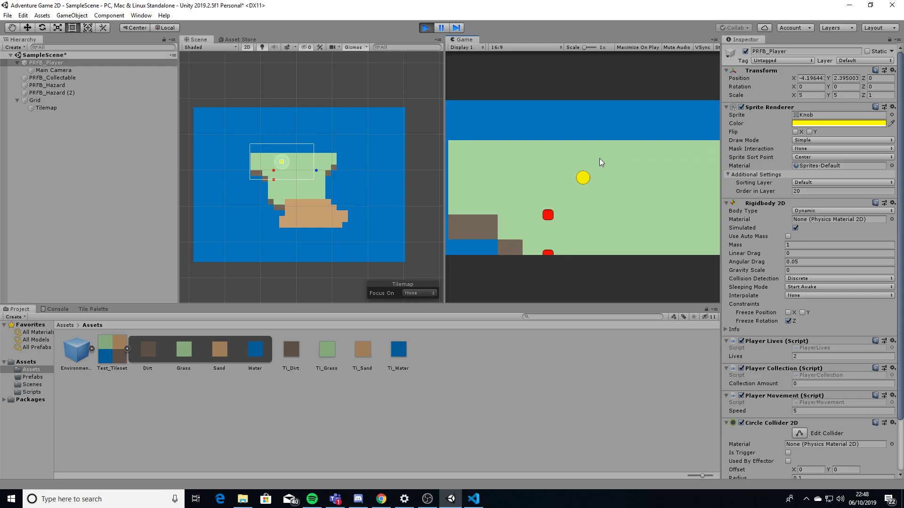
key(s)
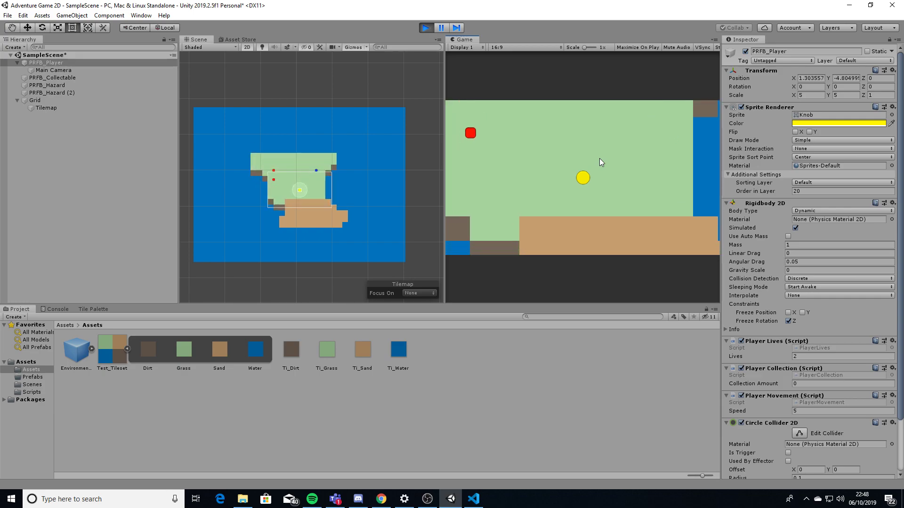
key(a)
key(w)
key(a)
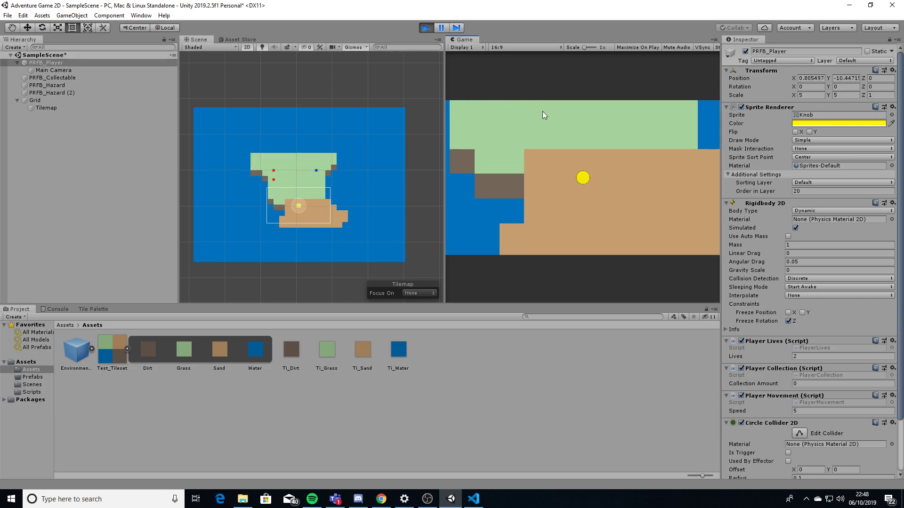
Pick up the blue collectable, then walk the player back down onto the sand
key(d)
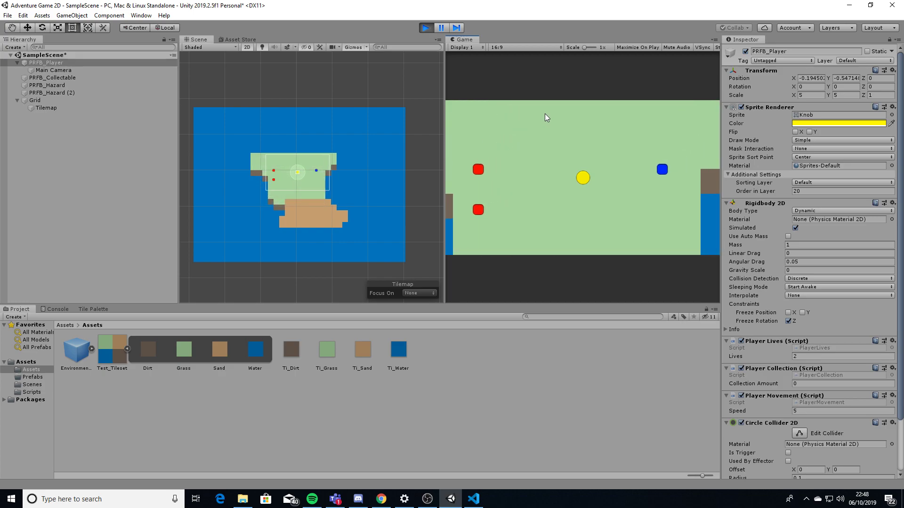
key(w)
key(a)
key(s)
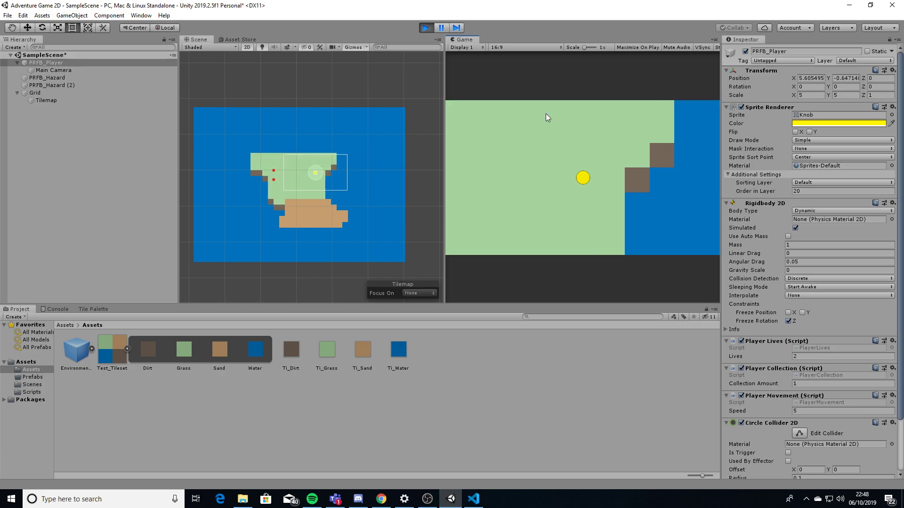
key(a)
key(s)
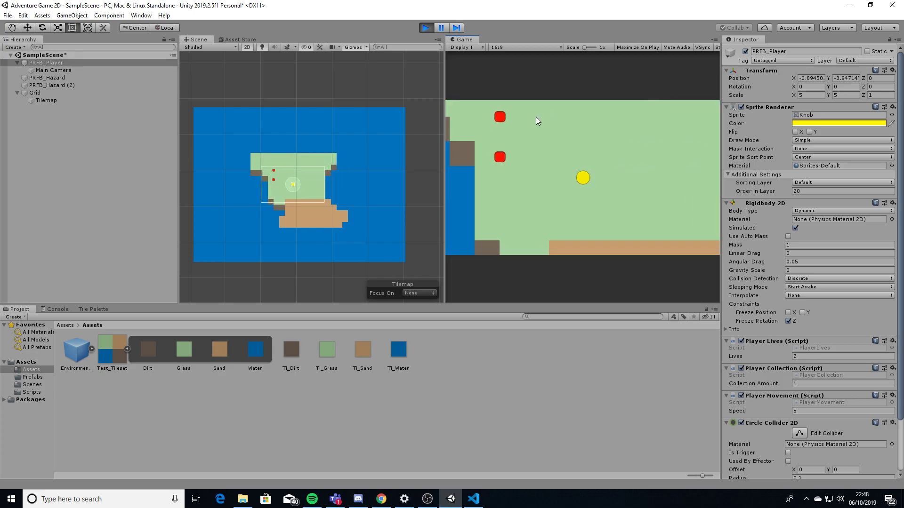
key(a)
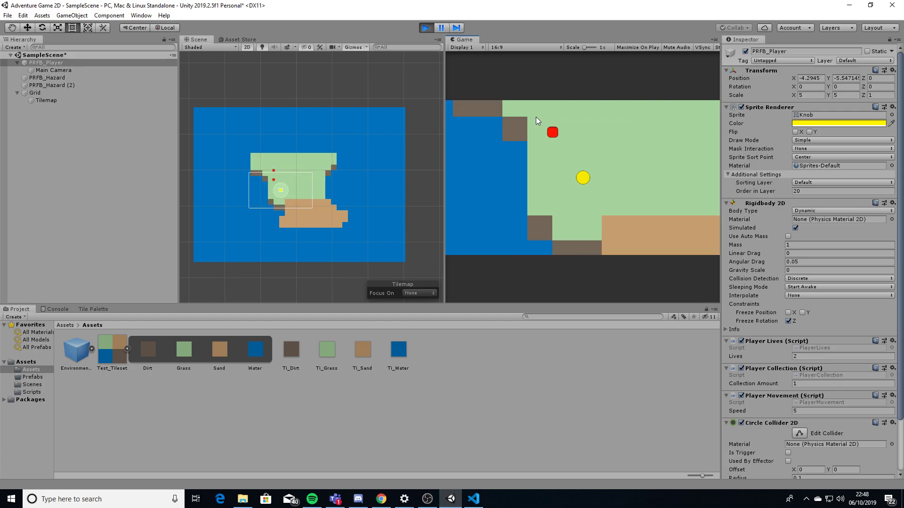
key(s)
key(d)
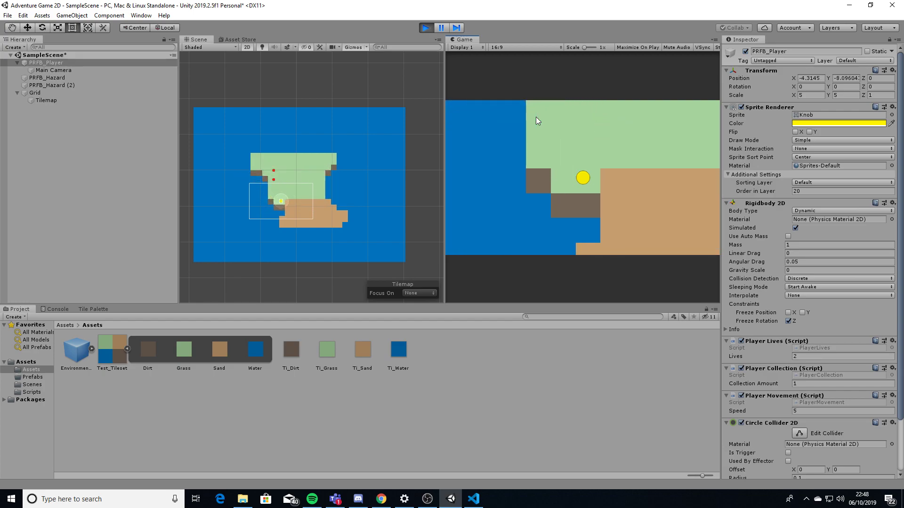
key(s)
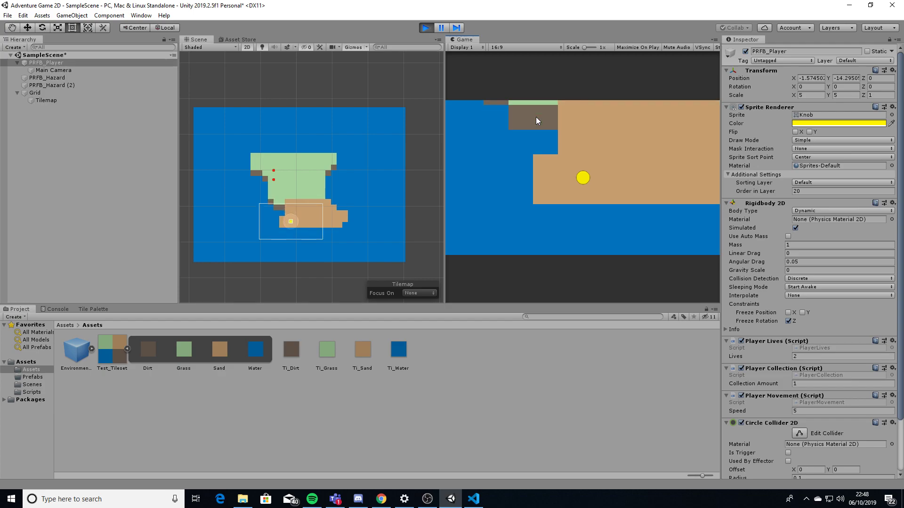
Exit Play mode so the collectable and hazards reset and Collection Amount returns to 0
click(426, 27)
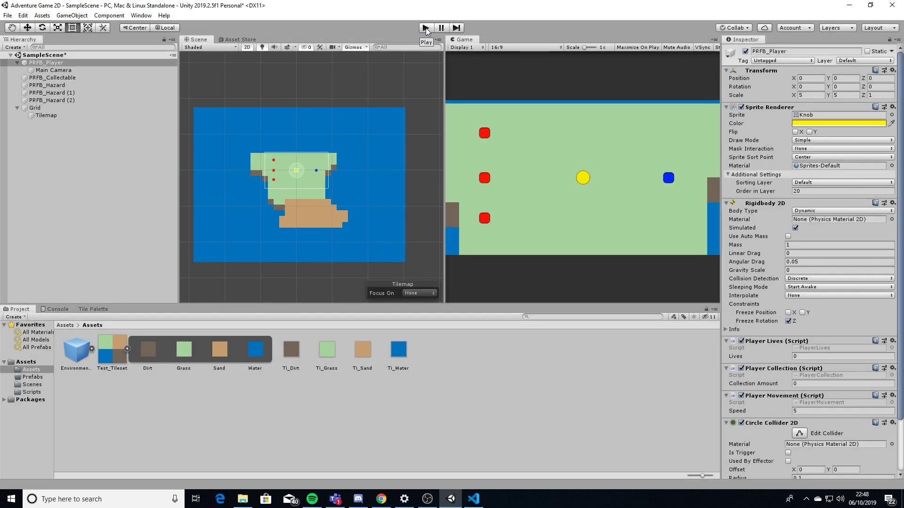